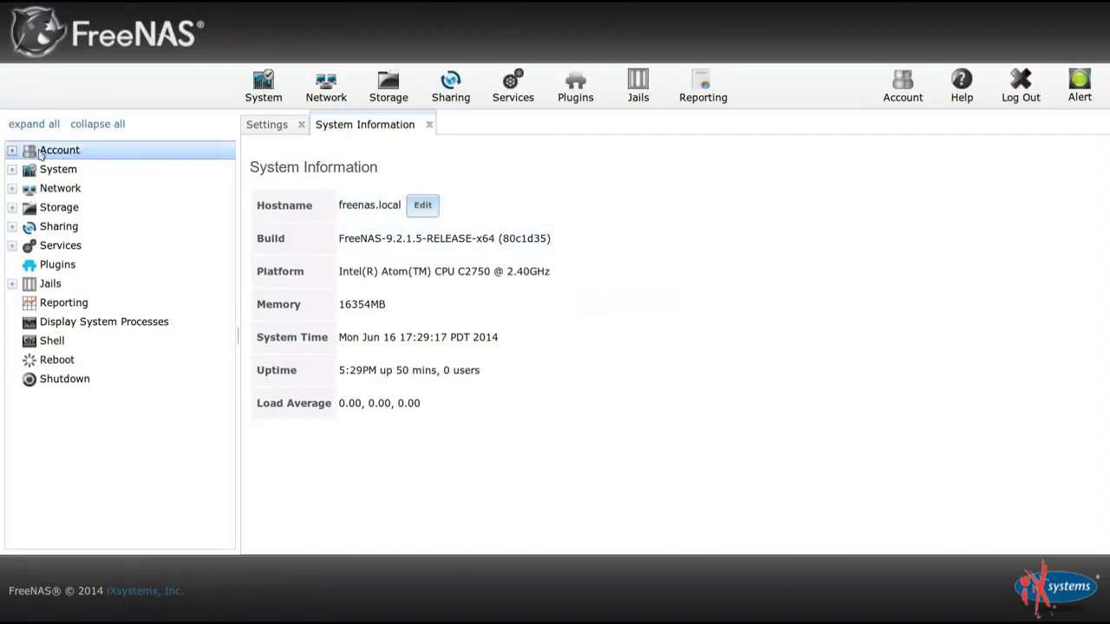
# Start a new user with user ID 817 and username btsync.
pyautogui.click(12, 151)
pyautogui.click(29, 188)
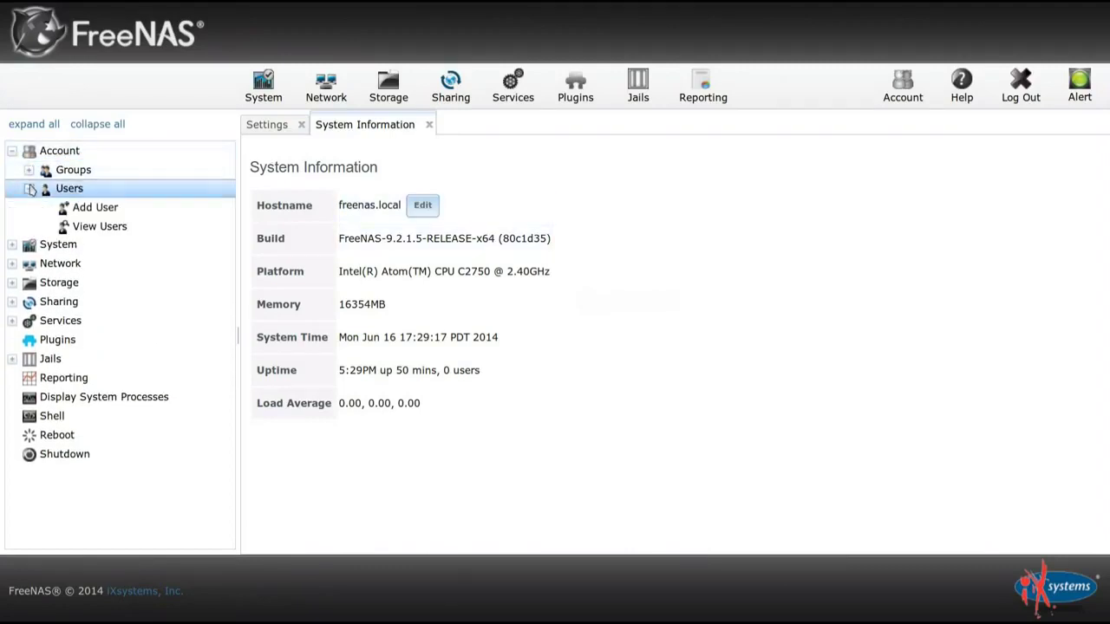
pyautogui.click(69, 208)
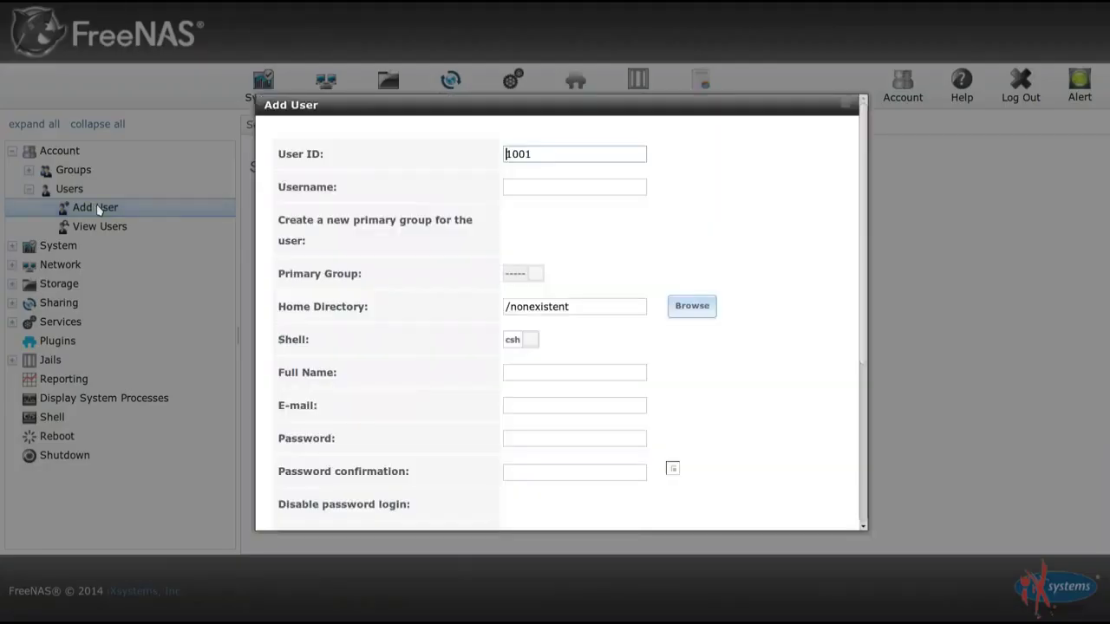
pyautogui.click(558, 154)
pyautogui.doubleClick(558, 153)
pyautogui.write('81')
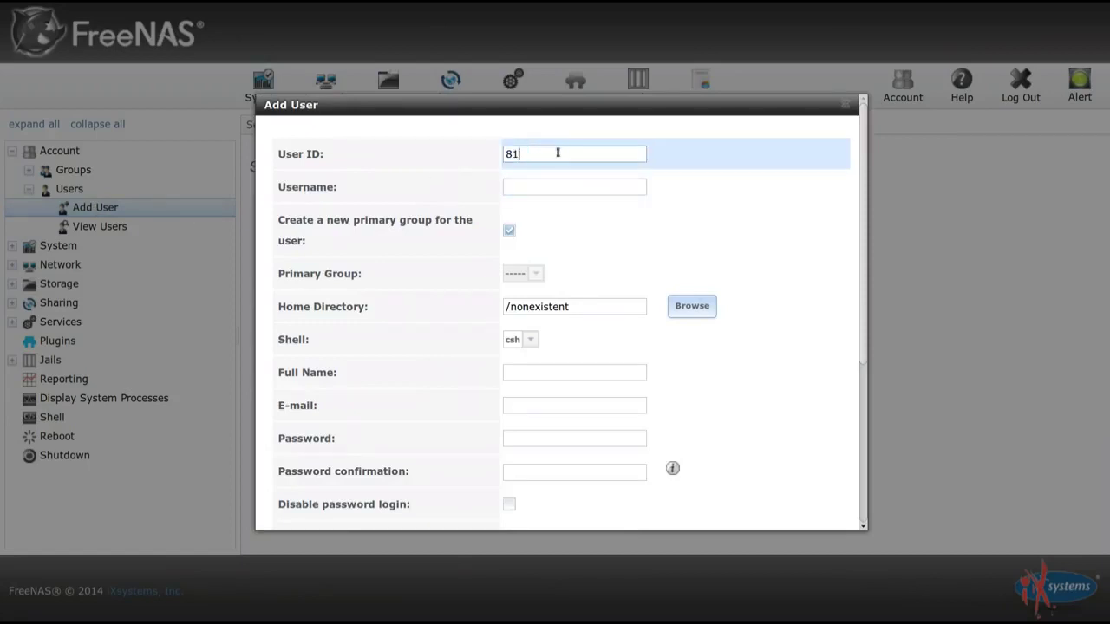
pyautogui.write('7')
pyautogui.click(568, 185)
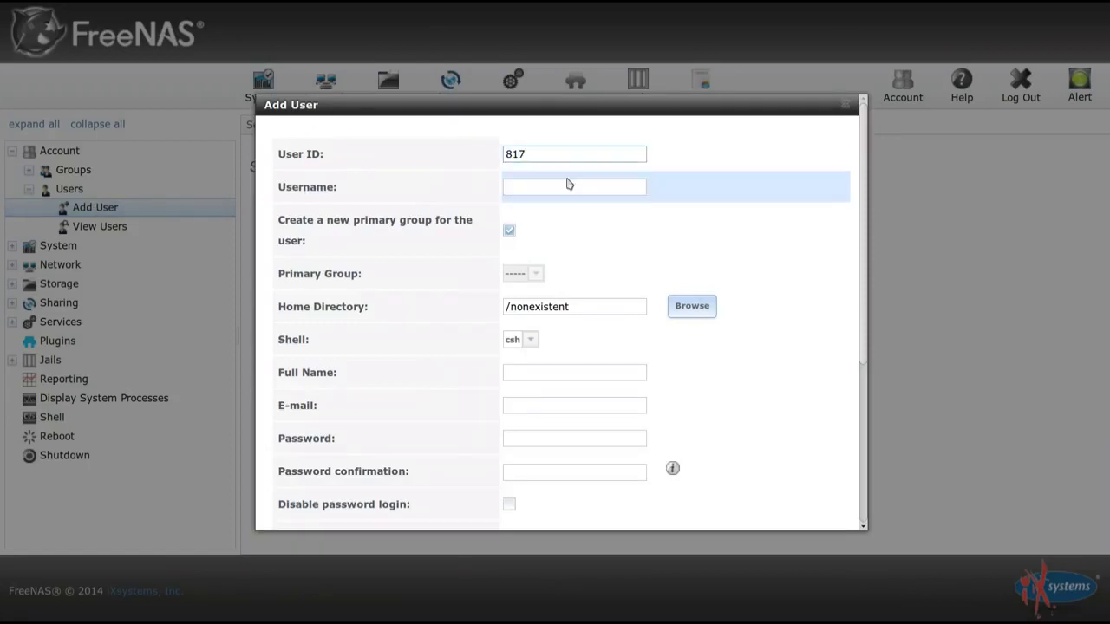
pyautogui.write('btsync')
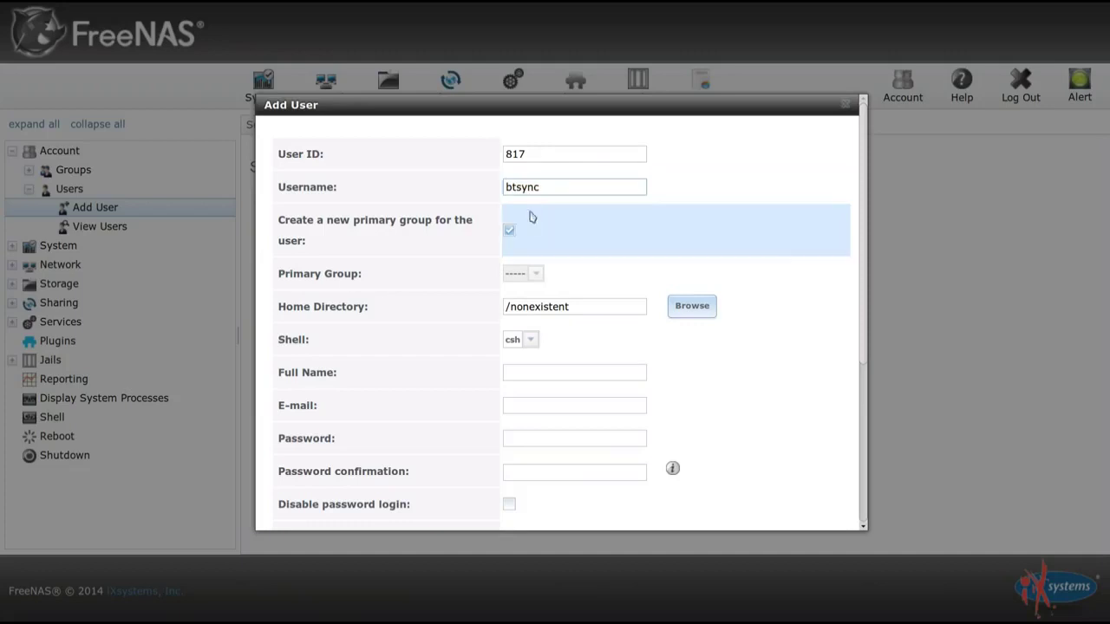
# Set the full name to 'BitTorrent Sync', enter and confirm a password, and save the user.
pyautogui.scroll(-1, 518, 238)
pyautogui.scroll(-3, 510, 237)
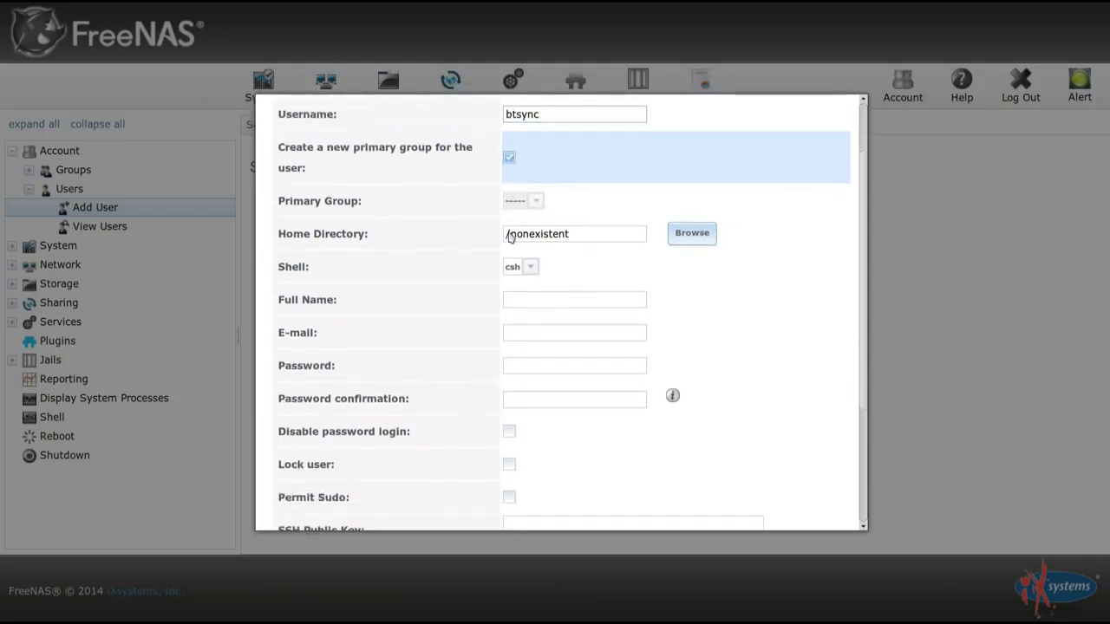
pyautogui.click(561, 263)
pyautogui.write('BitTorrent Sync')
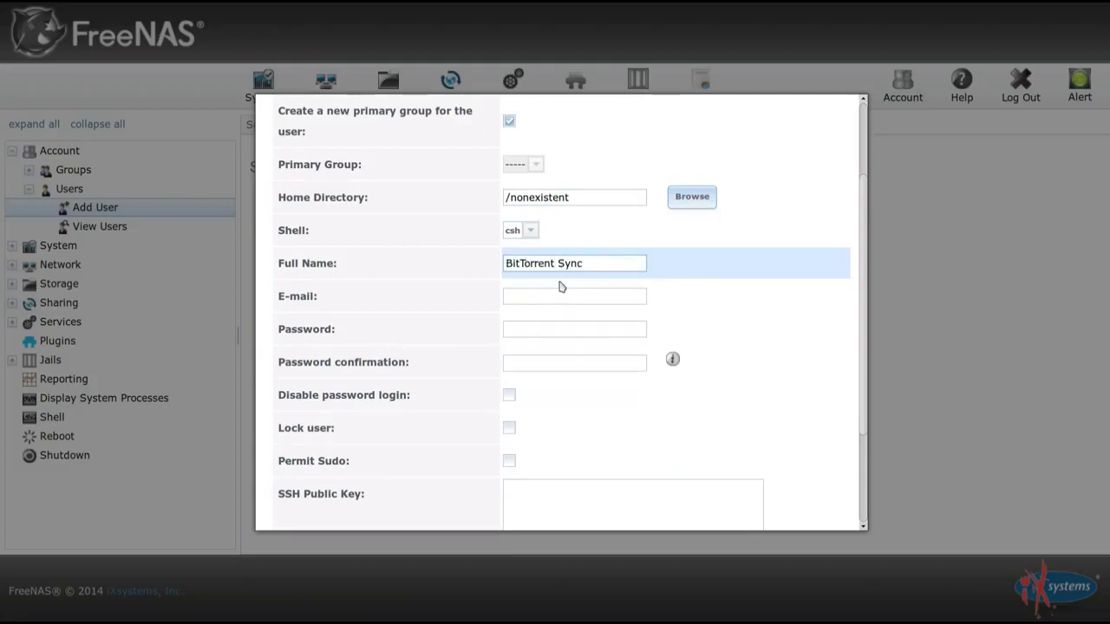
pyautogui.click(560, 296)
pyautogui.click(550, 325)
pyautogui.write('abcdefgh')
pyautogui.press('Tab')
pyautogui.write('abcdefgh')
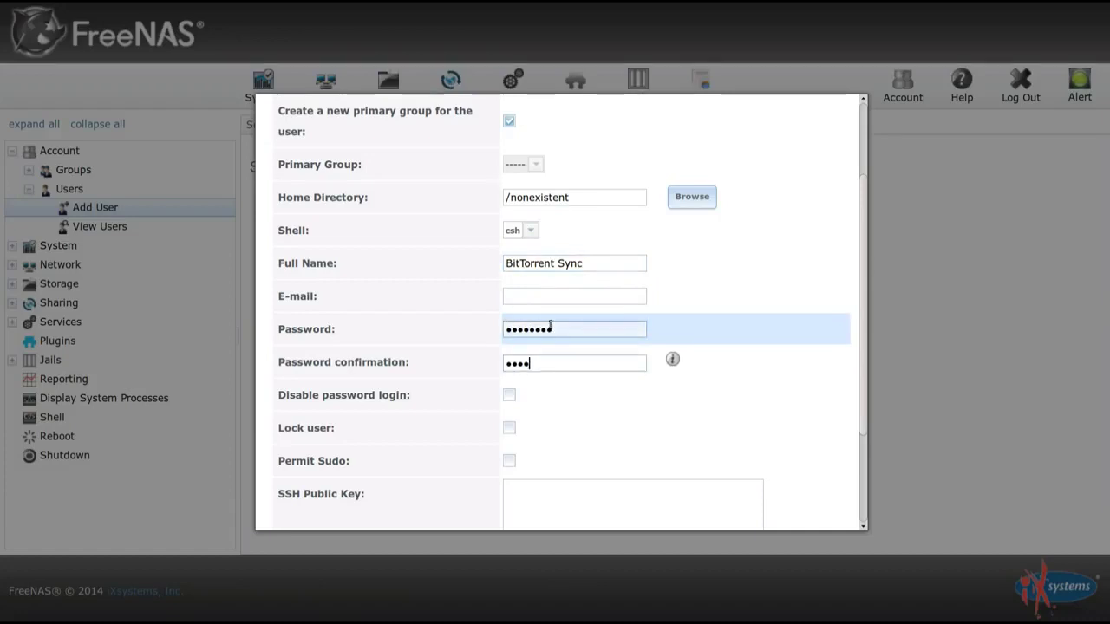
pyautogui.scroll(-3, 562, 327)
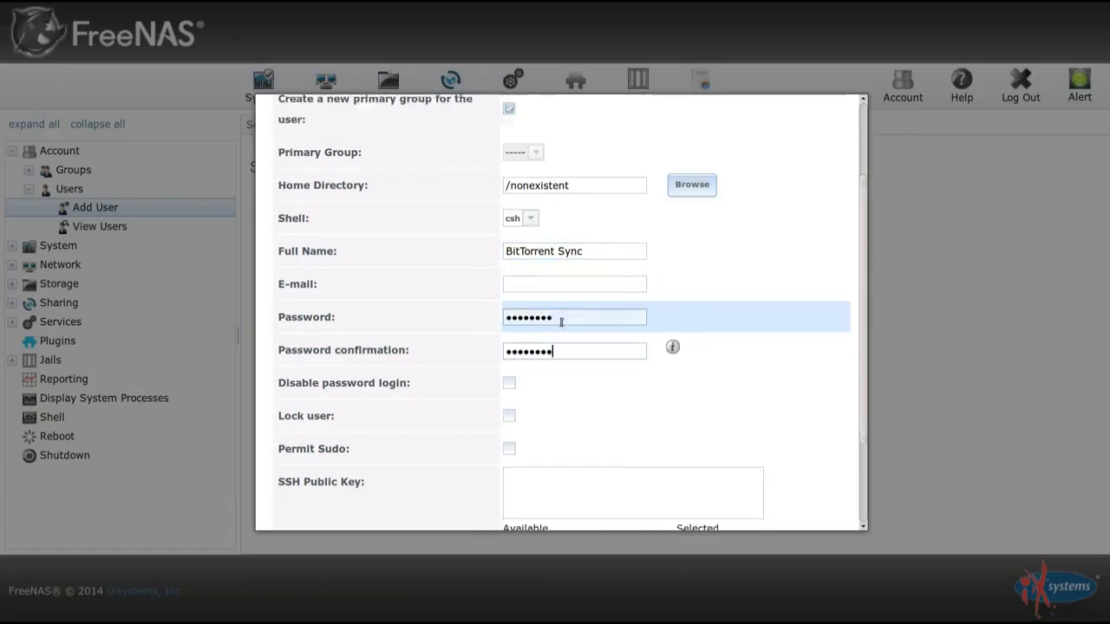
pyautogui.click(291, 504)
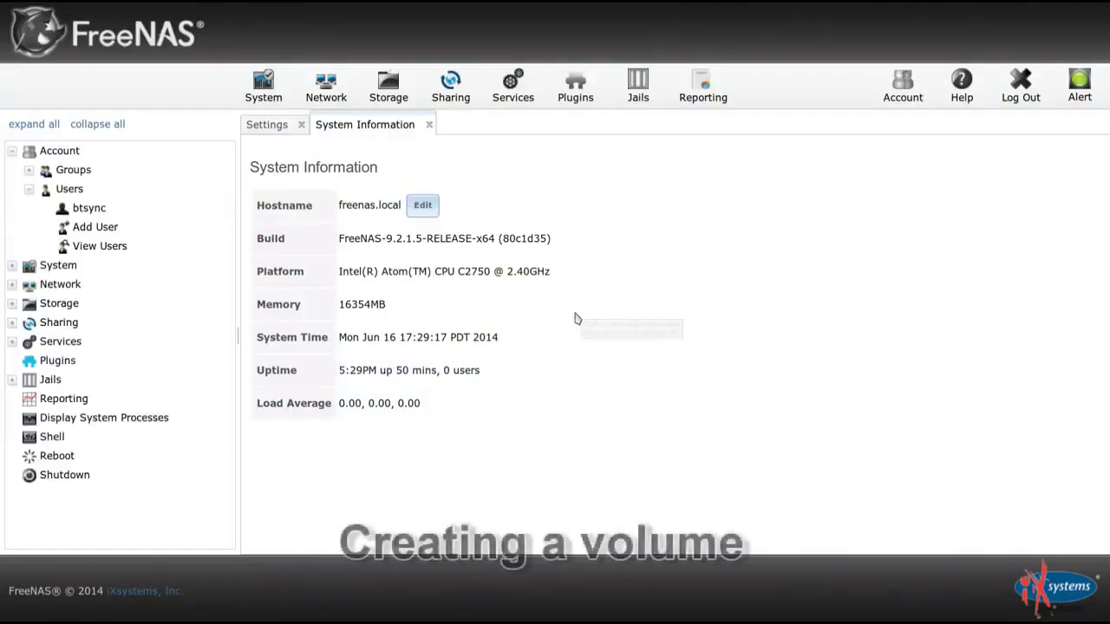
# Open the ZFS Volume Manager under Storage and name the new volume 'yourvolume'.
pyautogui.click(384, 90)
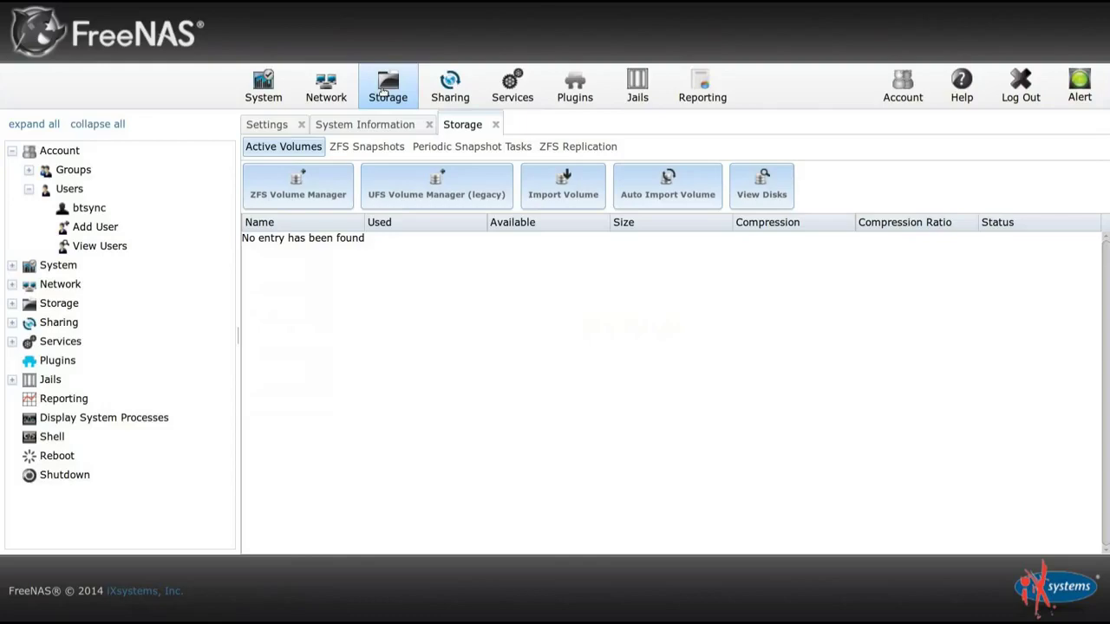
pyautogui.click(295, 195)
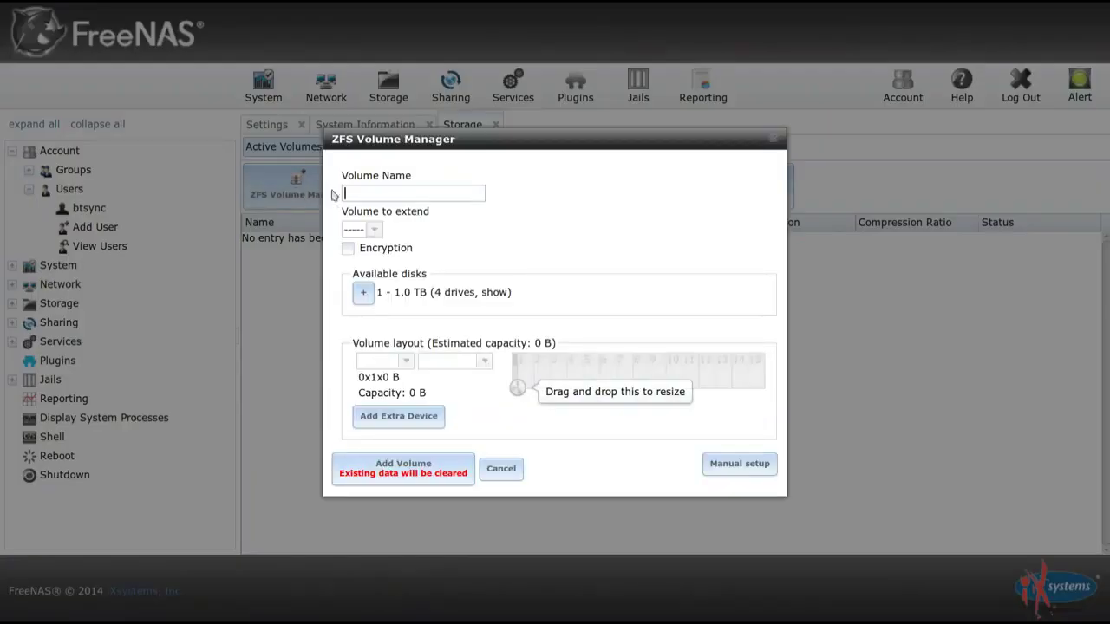
pyautogui.click(405, 195)
pyautogui.write('yourvolume')
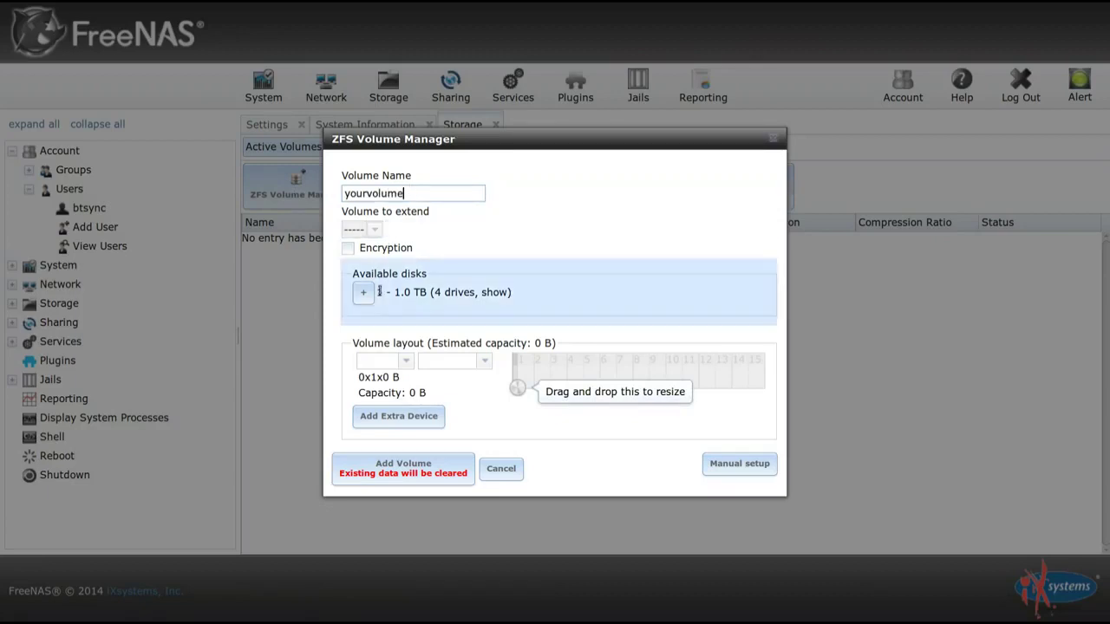
# Add all four 1.0 TB disks and arrange them into one RaidZ2 row.
pyautogui.click(364, 295)
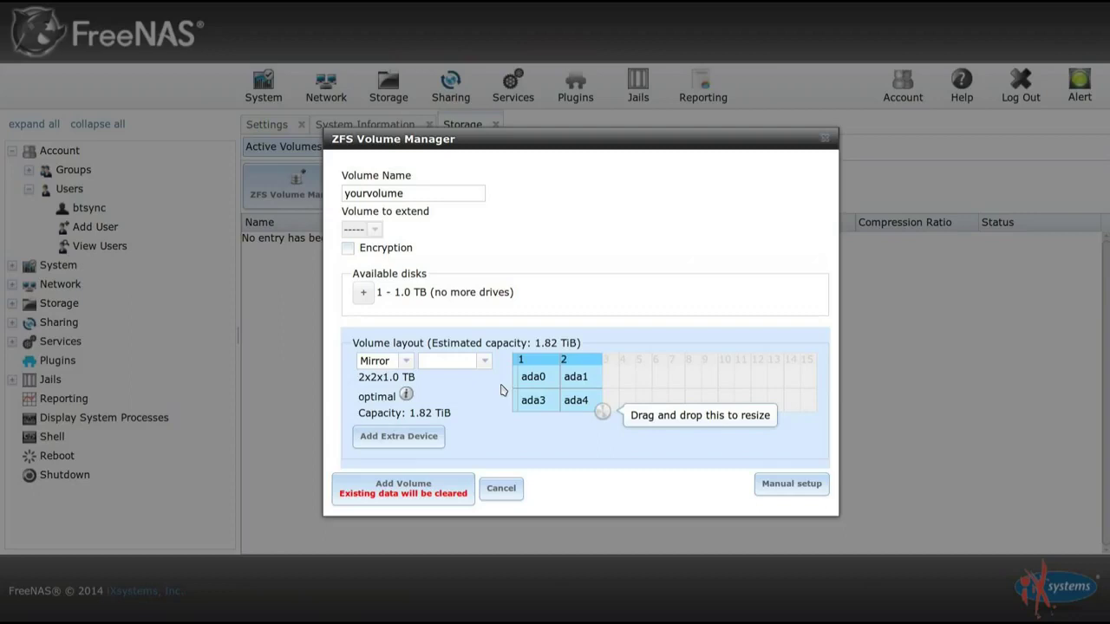
pyautogui.moveTo(602, 411); pyautogui.dragTo(663, 395)
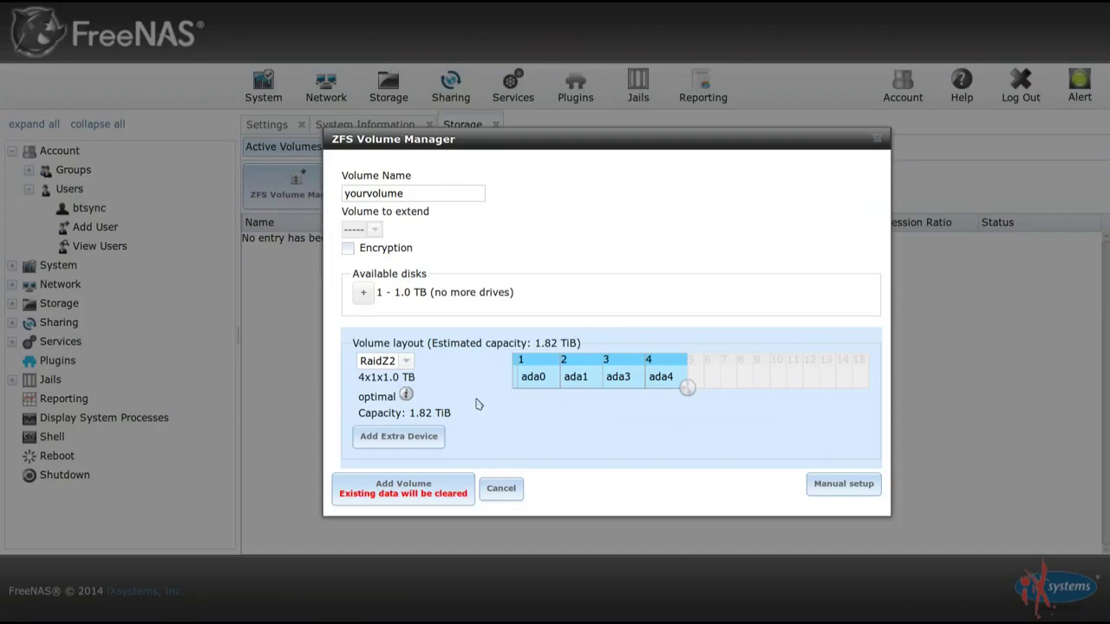
# Change the volume layout to RaidZ for 2.72 TiB, noting the non-optimal warning.
pyautogui.click(404, 361)
pyautogui.click(400, 379)
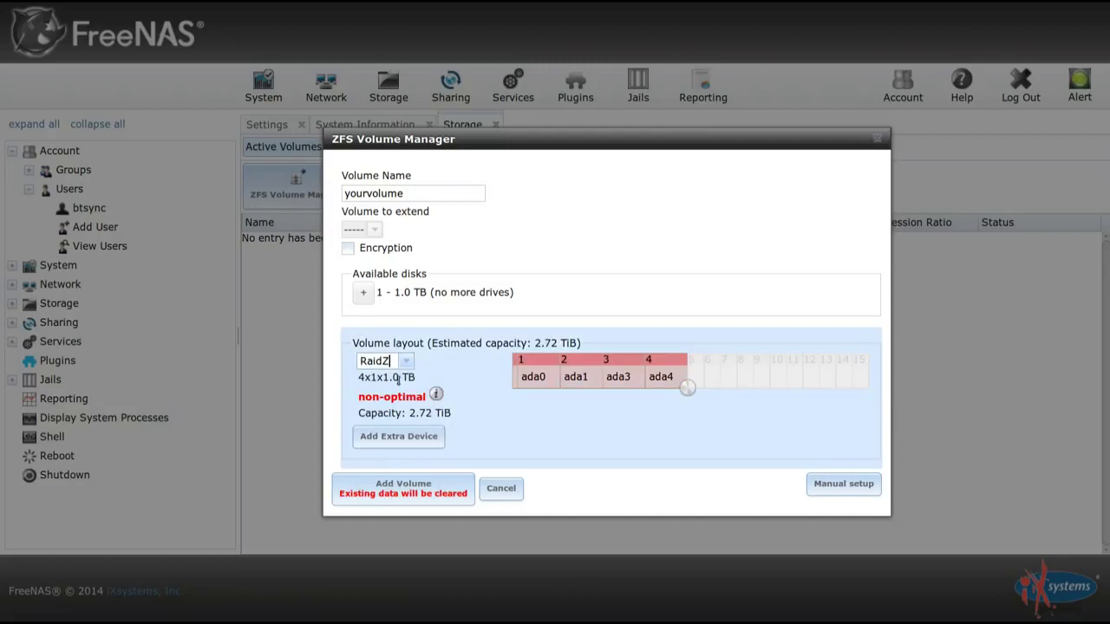
pyautogui.moveTo(436, 391)
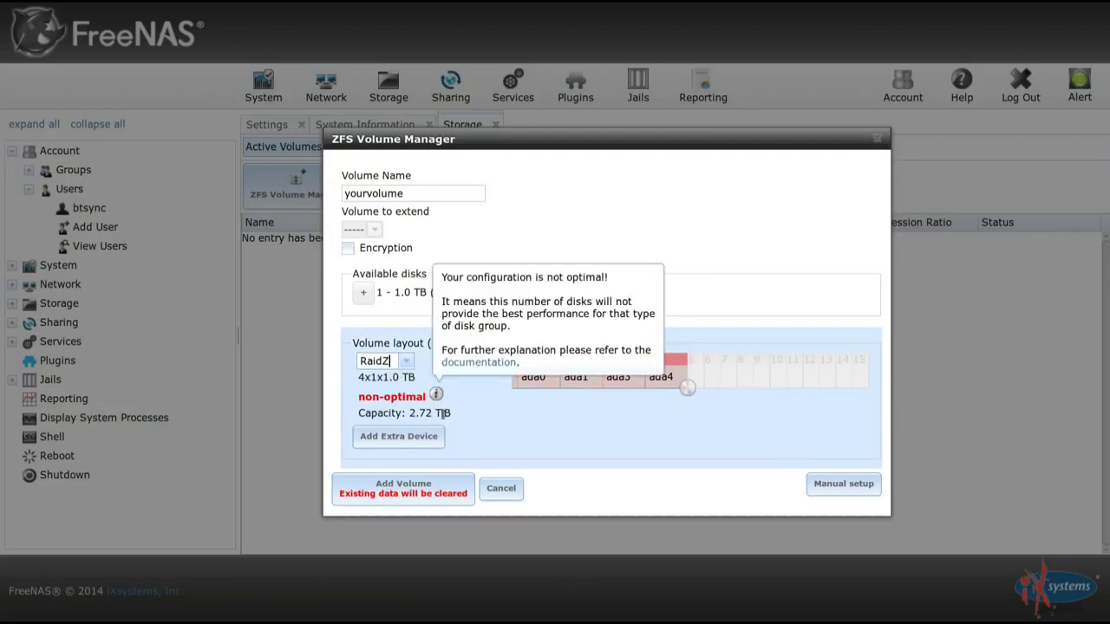
pyautogui.moveTo(453, 417)
pyautogui.mouseDown()
pyautogui.moveTo(359, 418)
pyautogui.moveTo(453, 414)
pyautogui.mouseUp()
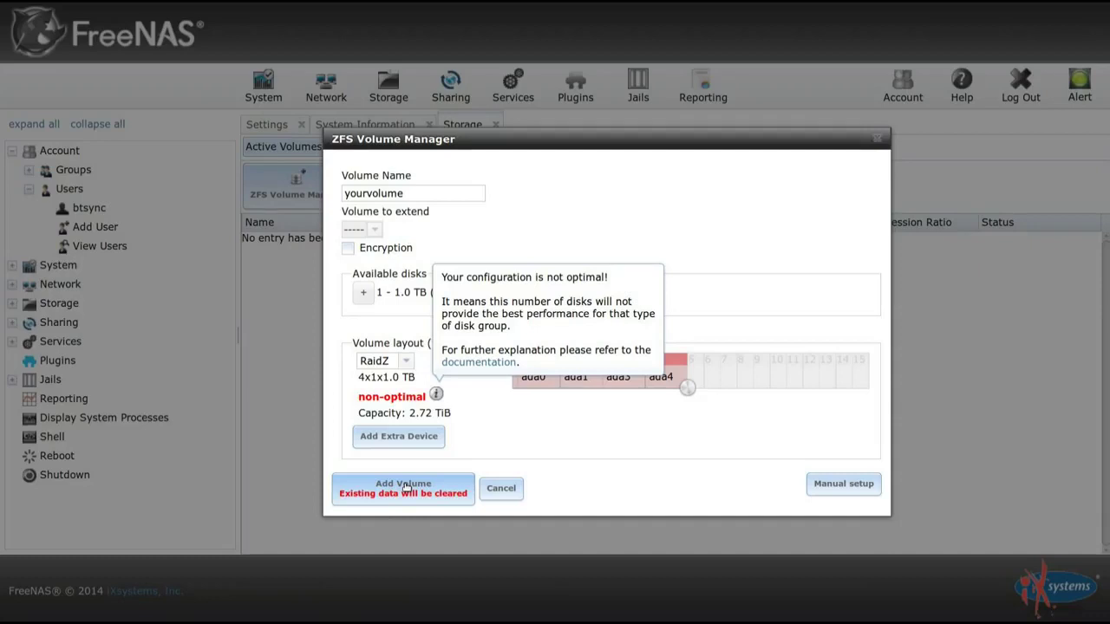
# Add the volume so yourvolume shows as HEALTHY, 2.6 TiB with lz4 compression.
pyautogui.click(399, 491)
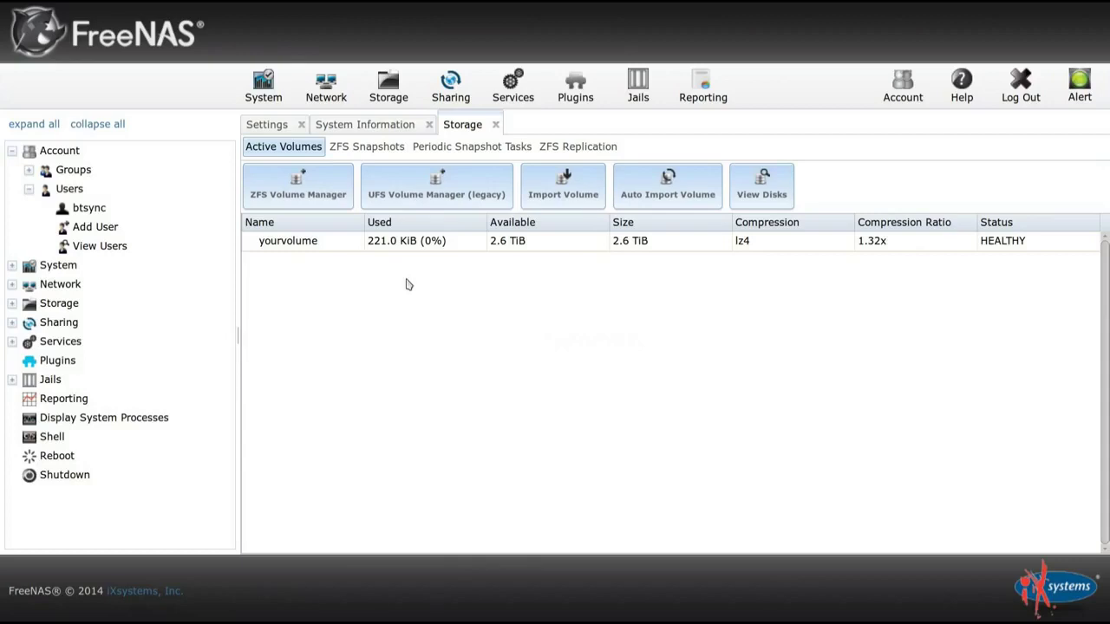
# Create a ZFS dataset named 'pluginjails' under yourvolume.
pyautogui.click(322, 245)
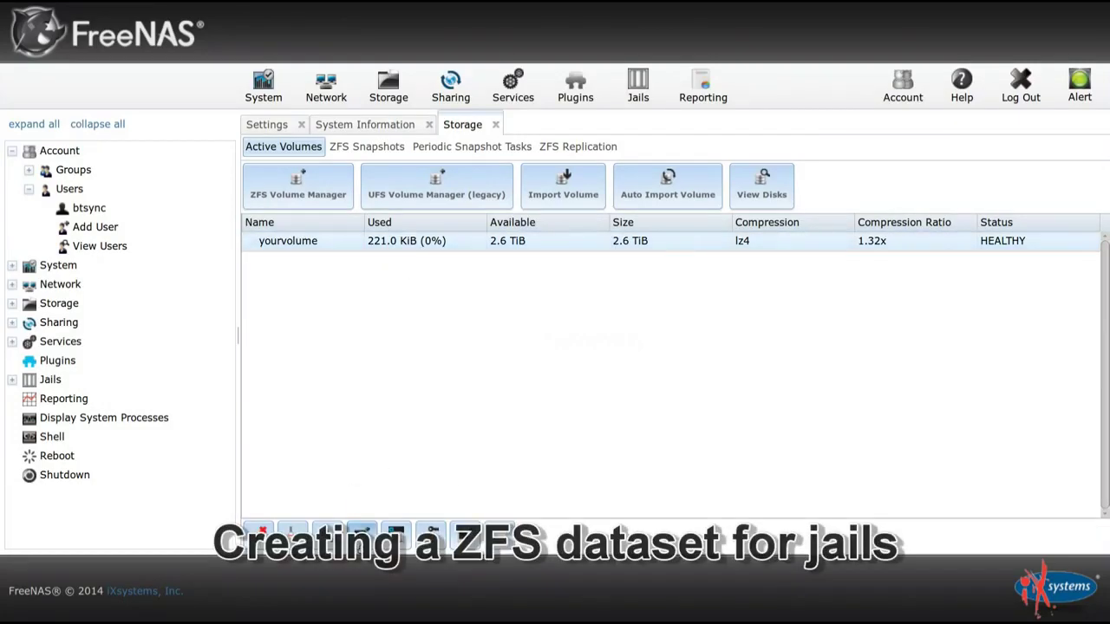
pyautogui.click(362, 530)
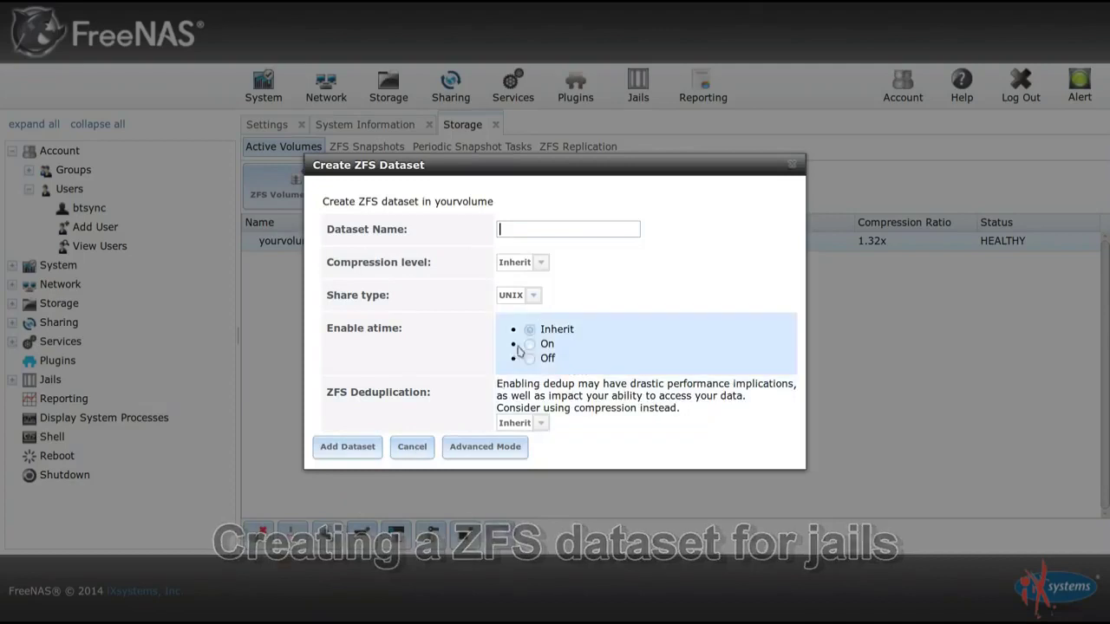
pyautogui.write('plugin')
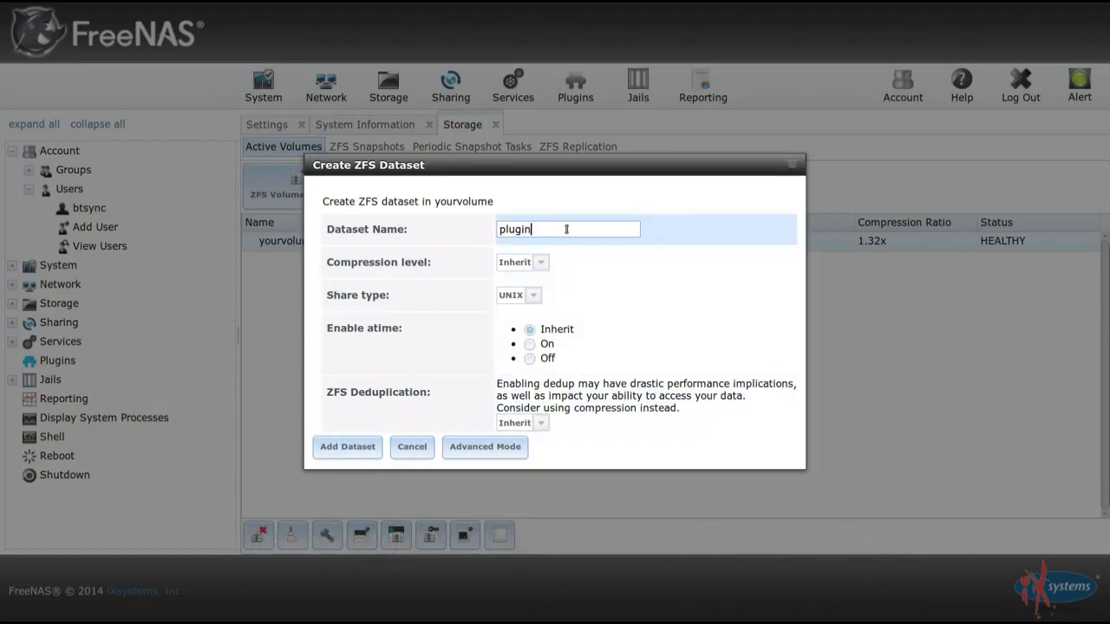
pyautogui.write('jails')
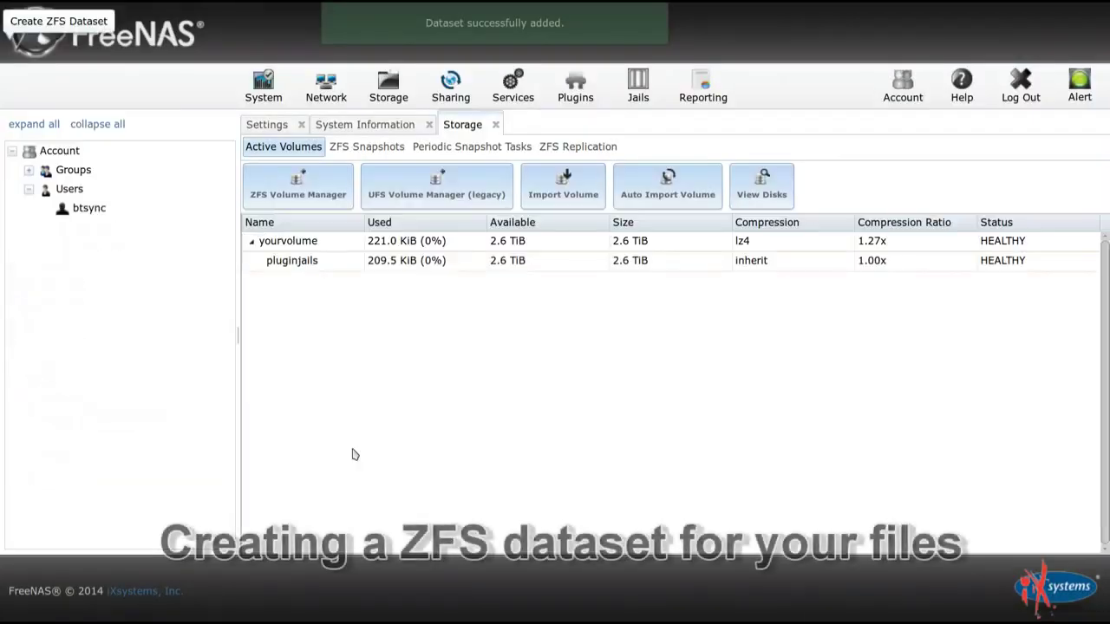
pyautogui.click(293, 243)
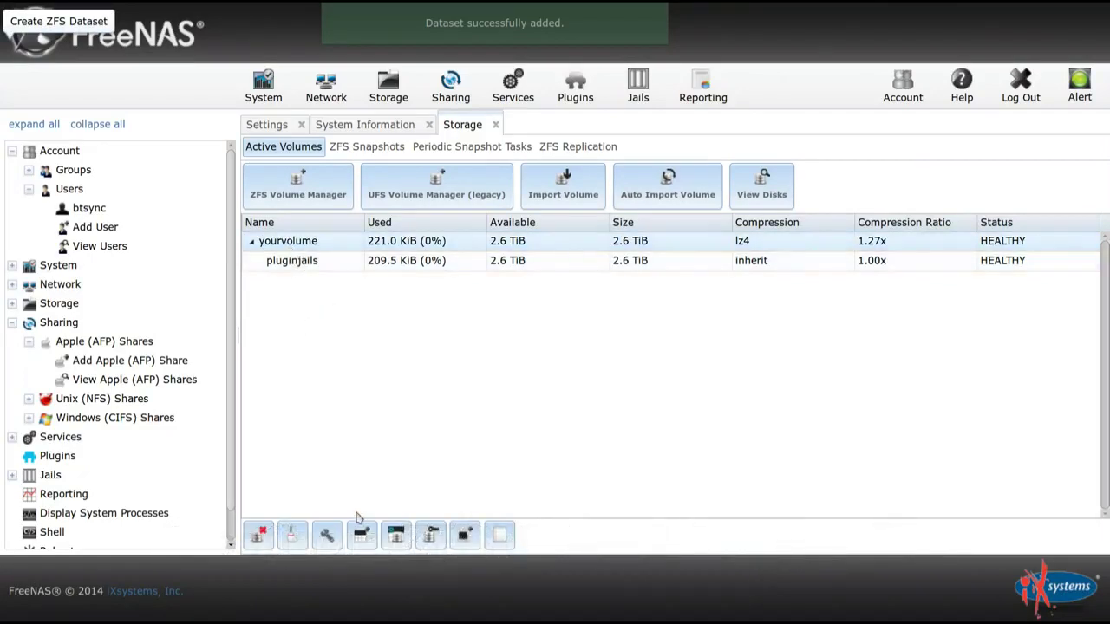
# Create a ZFS dataset named 'yourfiles' under yourvolume and select it.
pyautogui.click(361, 537)
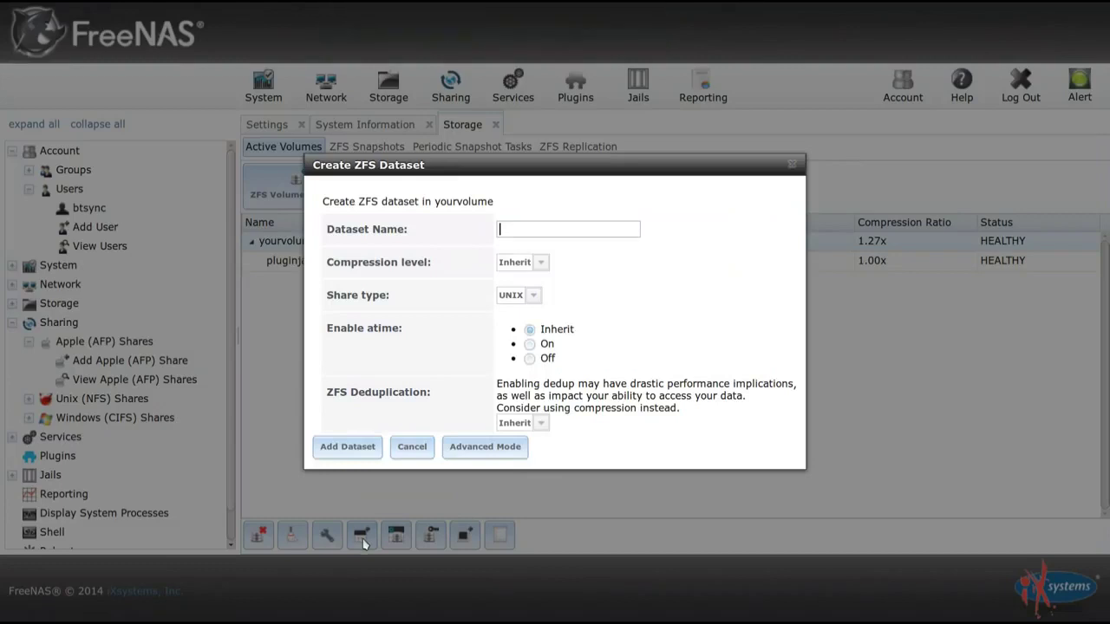
pyautogui.click(566, 229)
pyautogui.write('yourfiles')
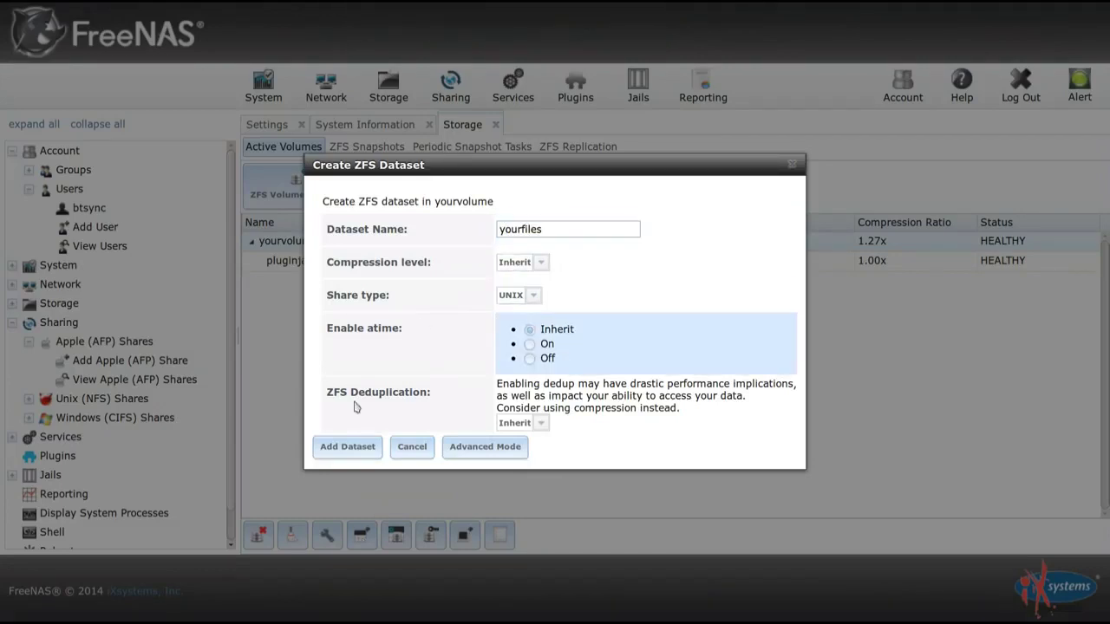
pyautogui.click(350, 448)
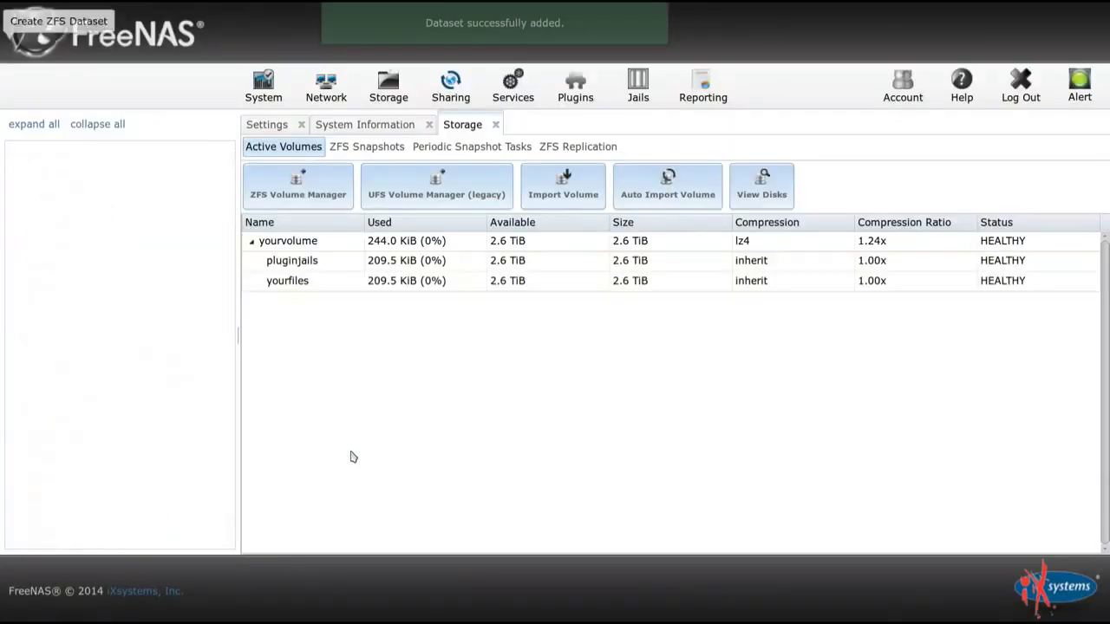
pyautogui.click(308, 291)
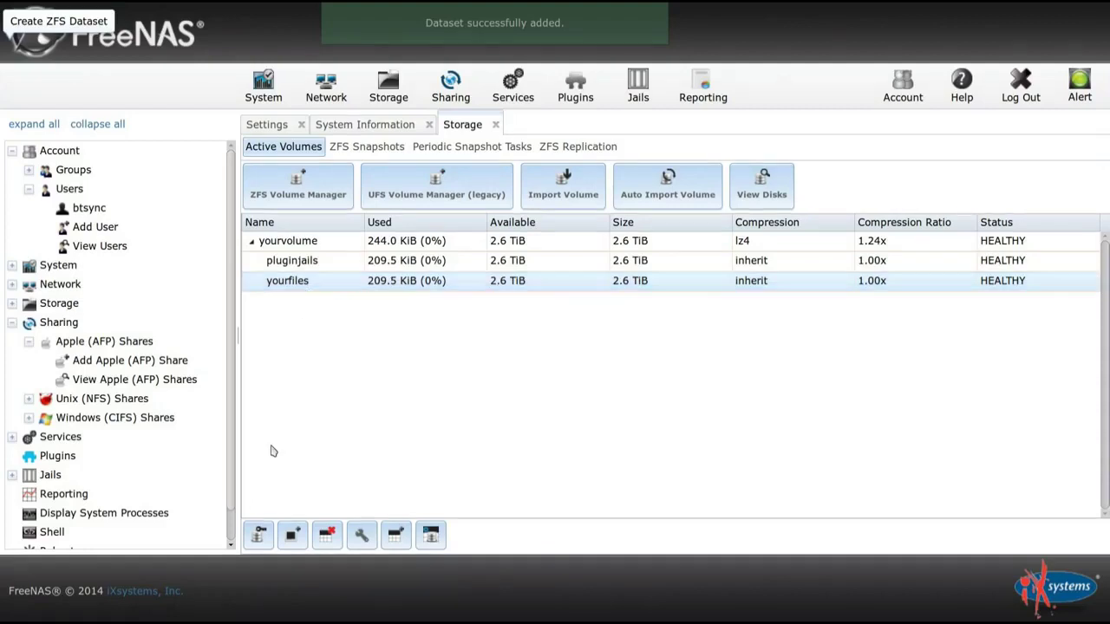
# Set yourfiles' owner user and owner group to btsync and apply the permissions.
pyautogui.click(258, 536)
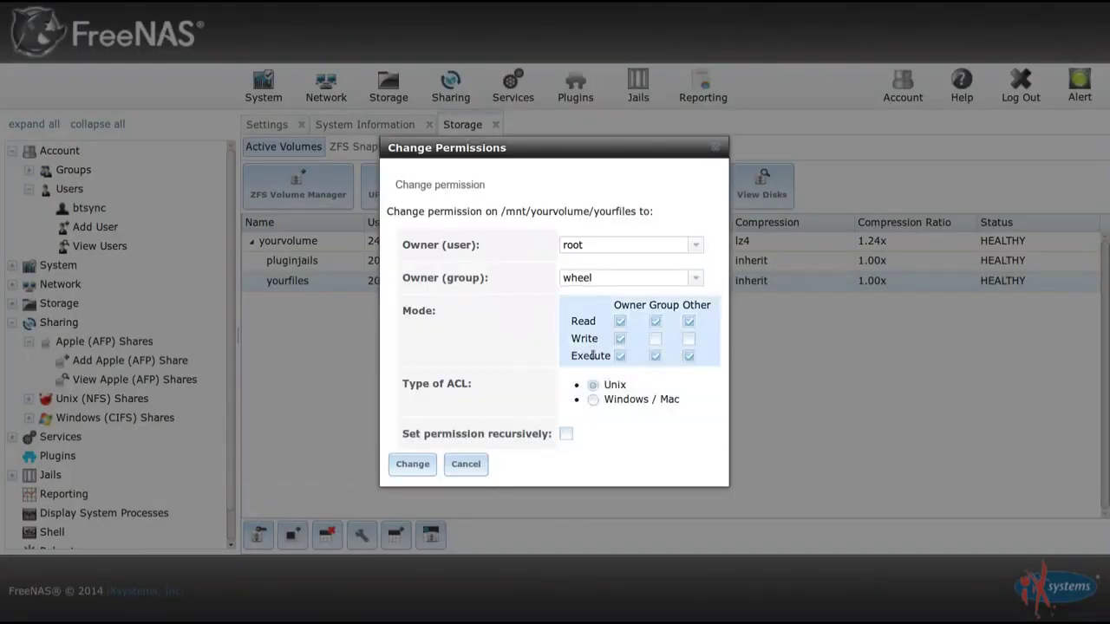
pyautogui.click(701, 251)
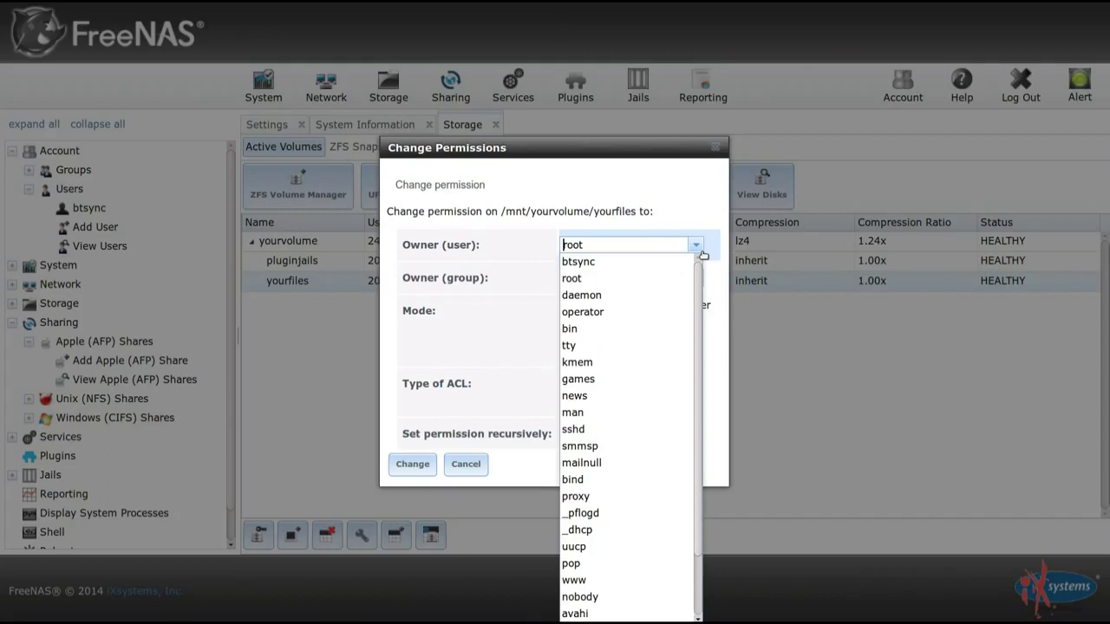
pyautogui.click(685, 262)
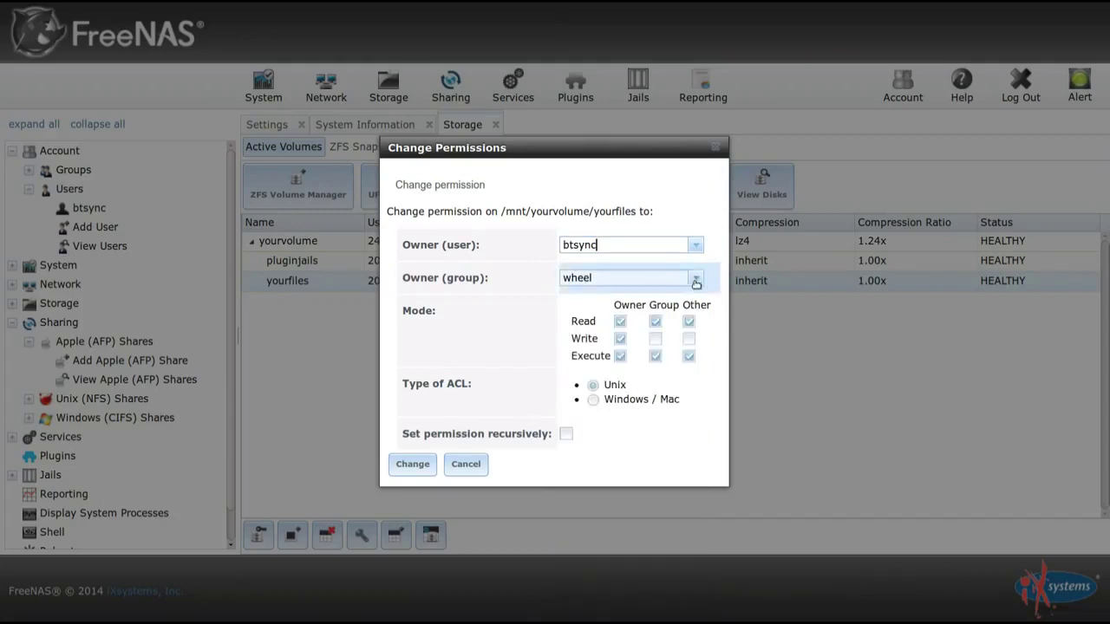
pyautogui.click(695, 279)
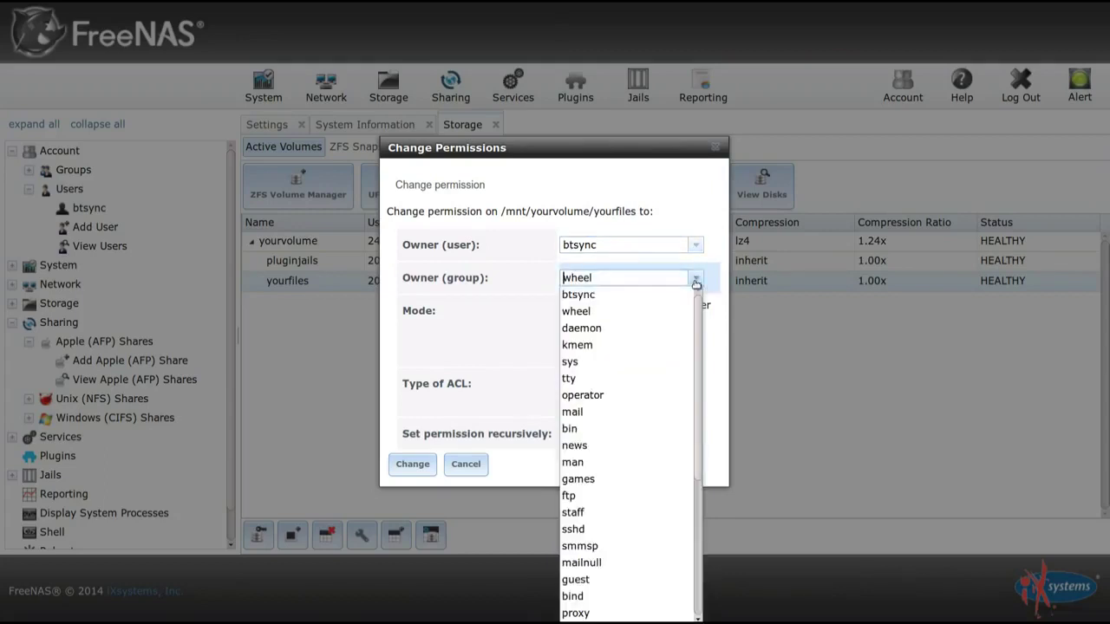
pyautogui.click(672, 298)
pyautogui.click(654, 338)
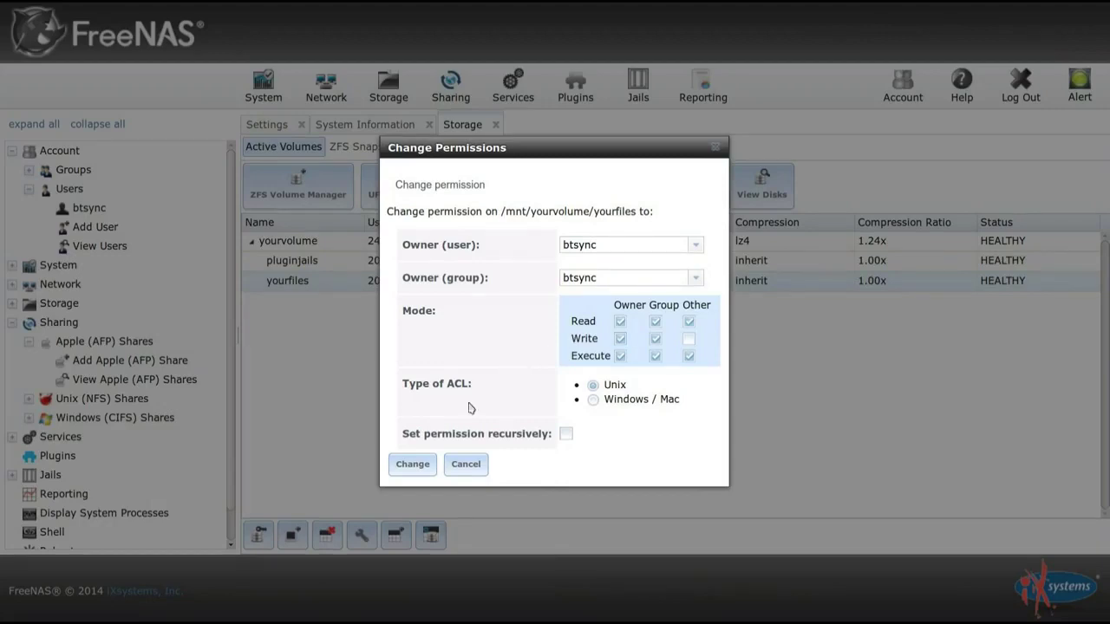
pyautogui.click(412, 466)
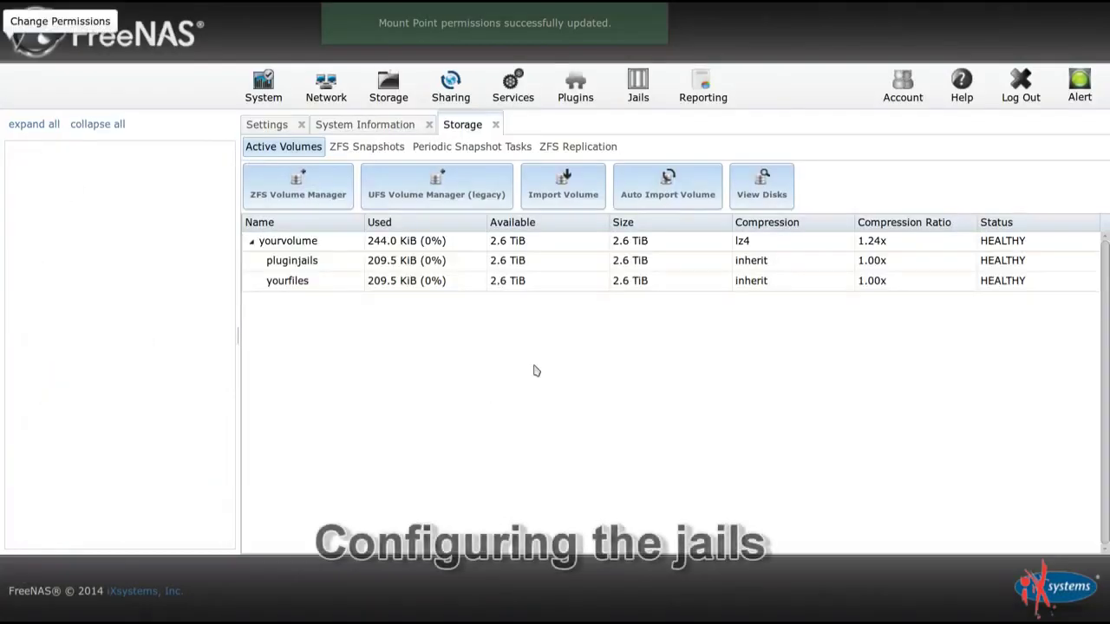
# Set the jail root to /mnt/yourvolume/pluginjails and save the jails configuration.
pyautogui.click(635, 91)
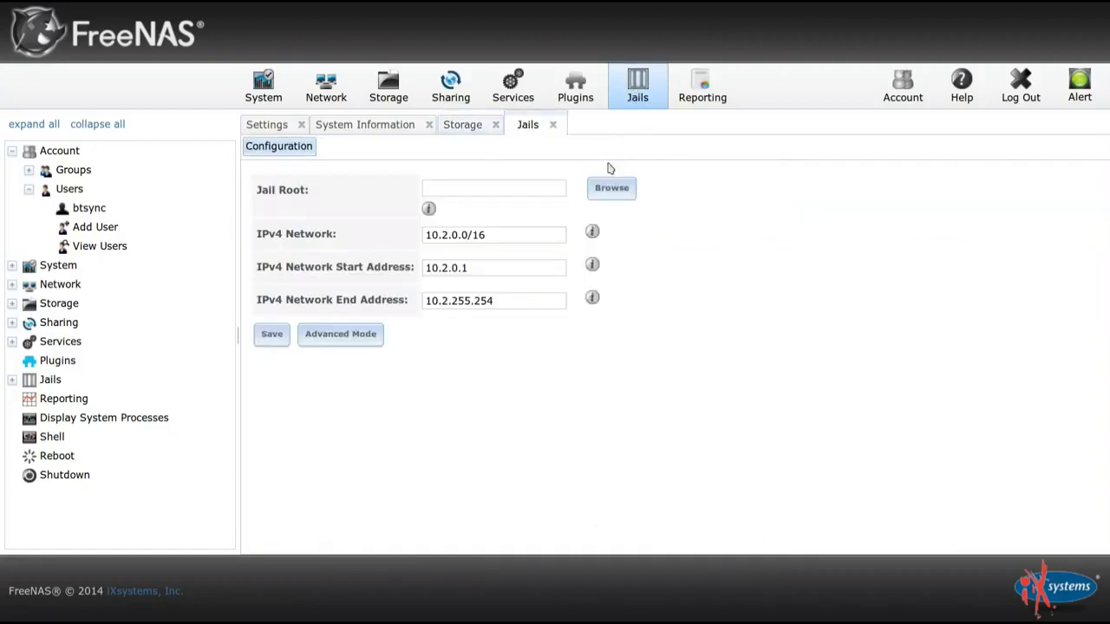
pyautogui.click(609, 189)
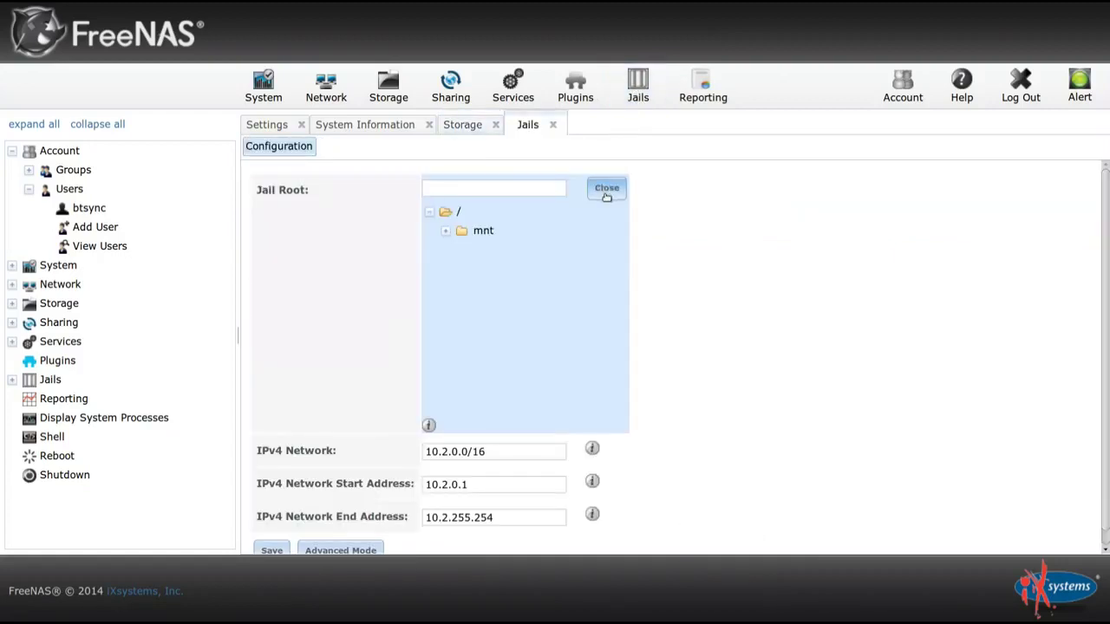
pyautogui.click(445, 231)
pyautogui.click(462, 250)
pyautogui.click(511, 270)
pyautogui.scroll(-1, 731, 297)
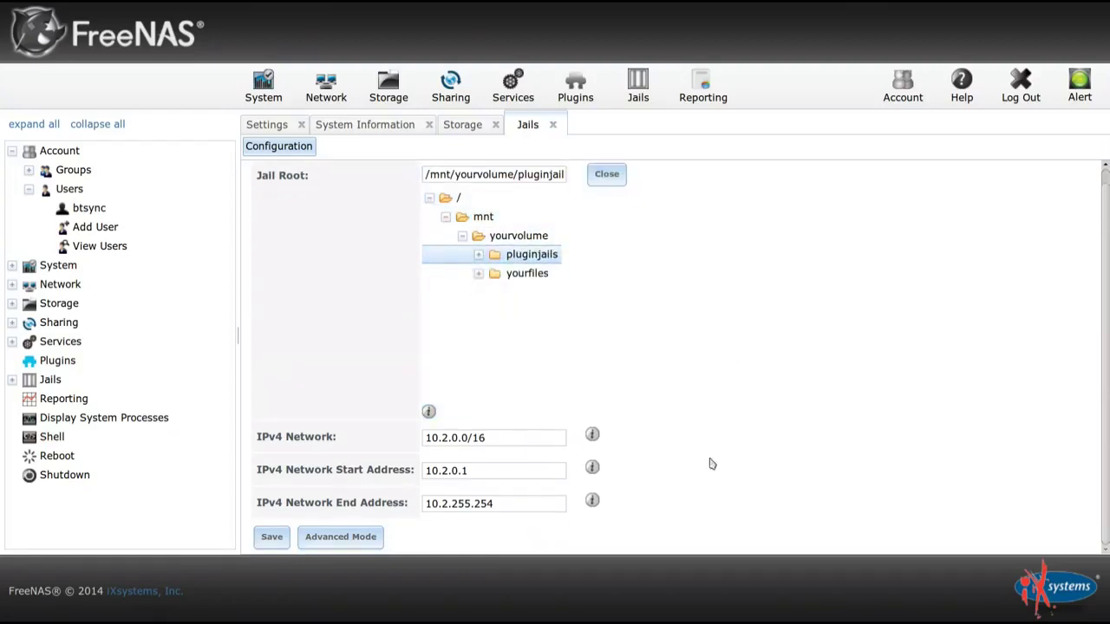
pyautogui.click(272, 539)
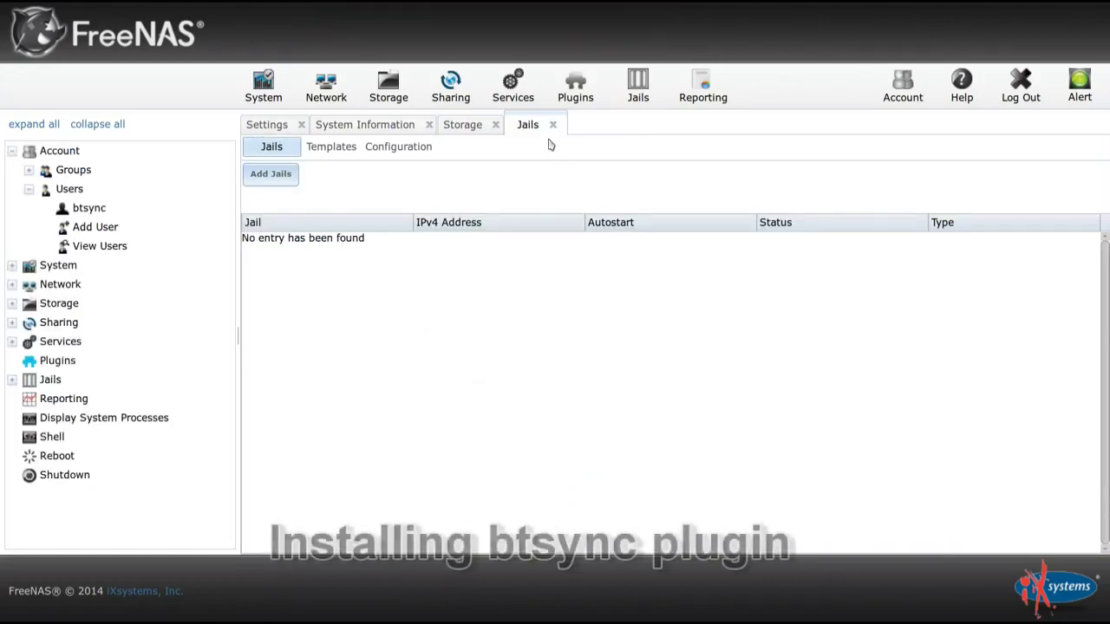
# Install the BTSync plugin from the available plugins list.
pyautogui.click(568, 97)
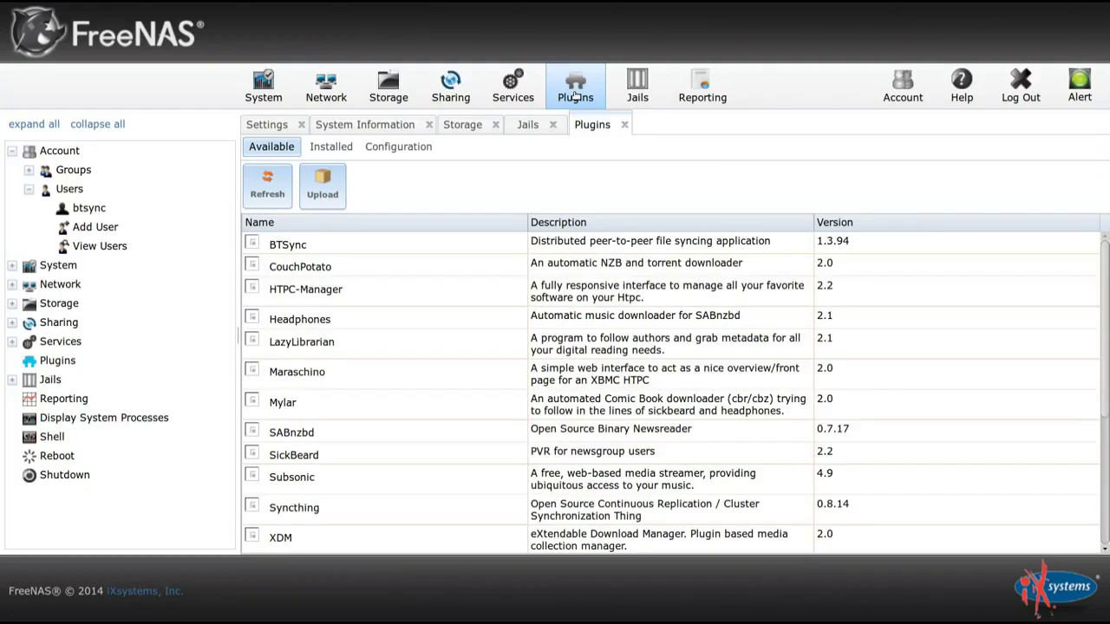
pyautogui.click(324, 251)
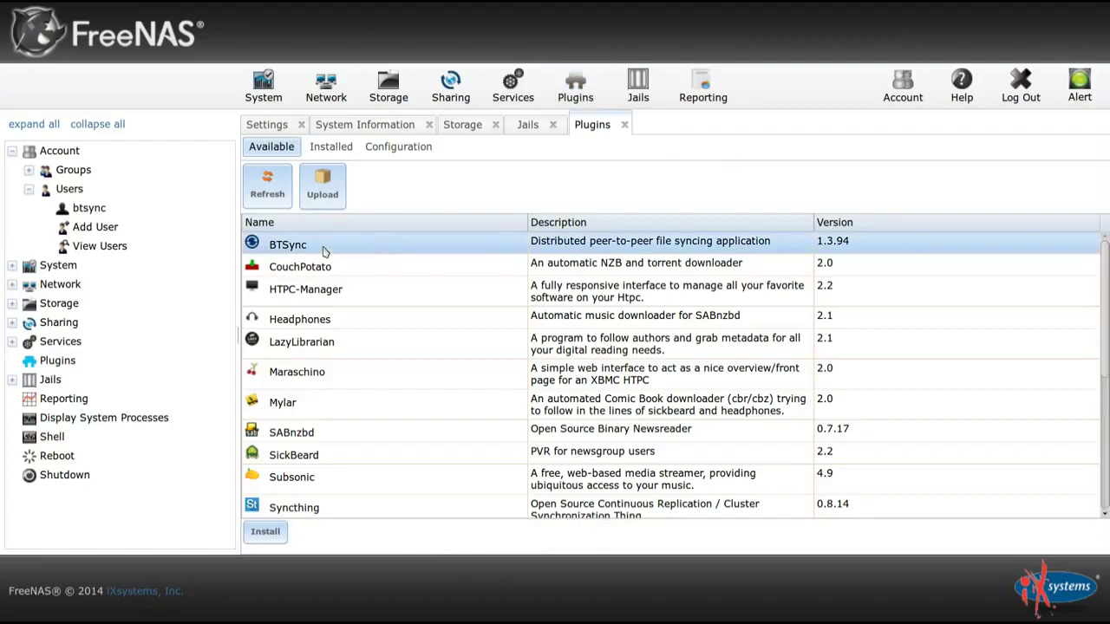
pyautogui.click(264, 534)
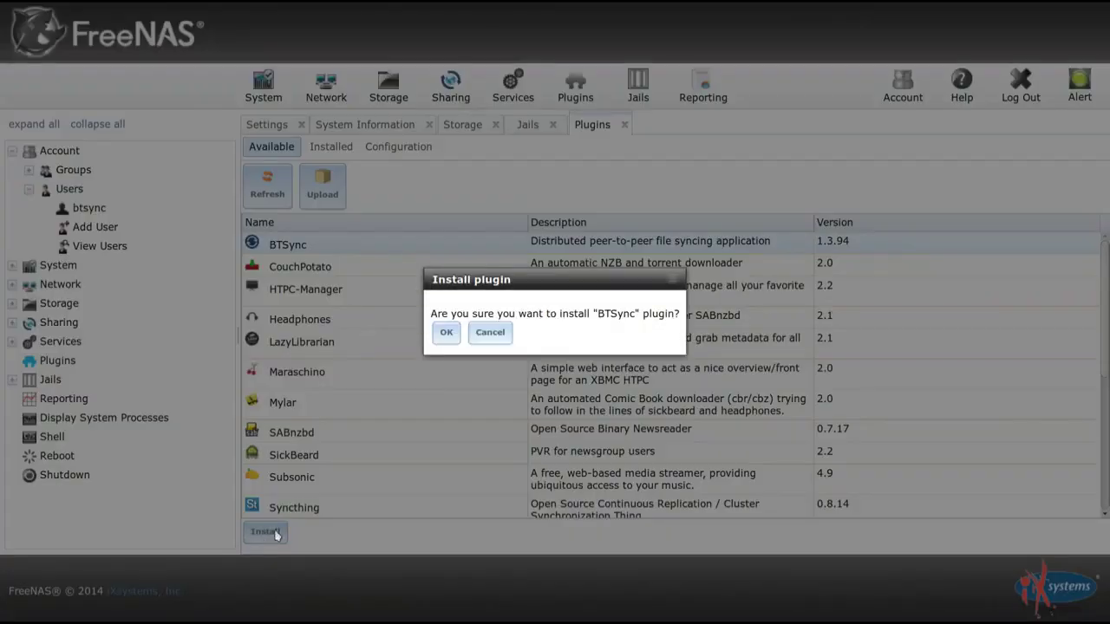
pyautogui.click(446, 333)
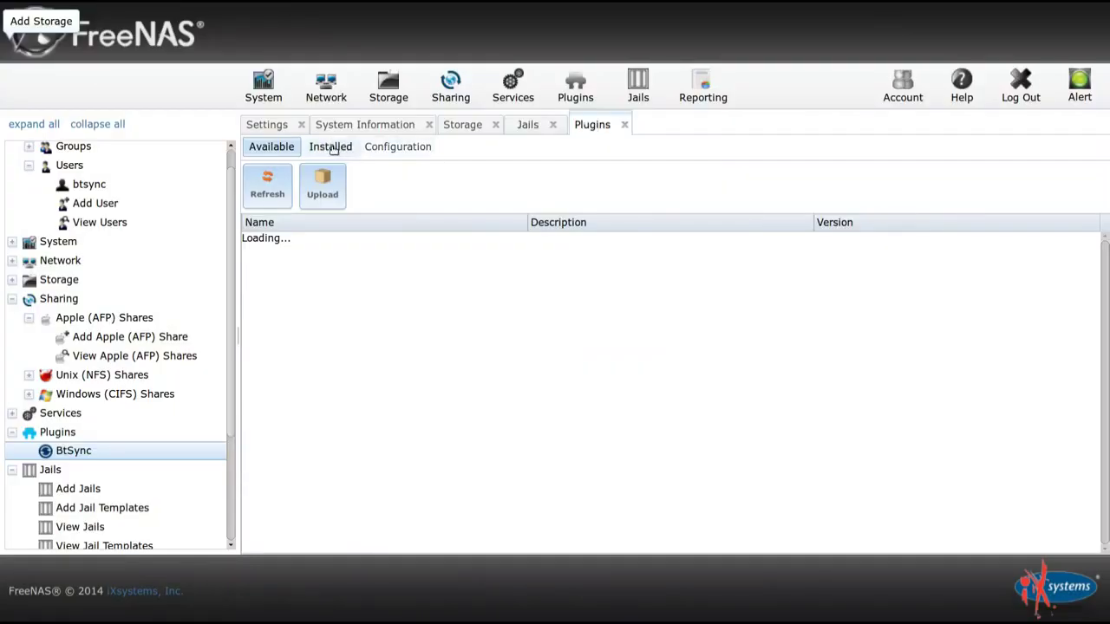
# Turn the Btsync service on and view the jails list showing btsync_1 running.
pyautogui.click(331, 147)
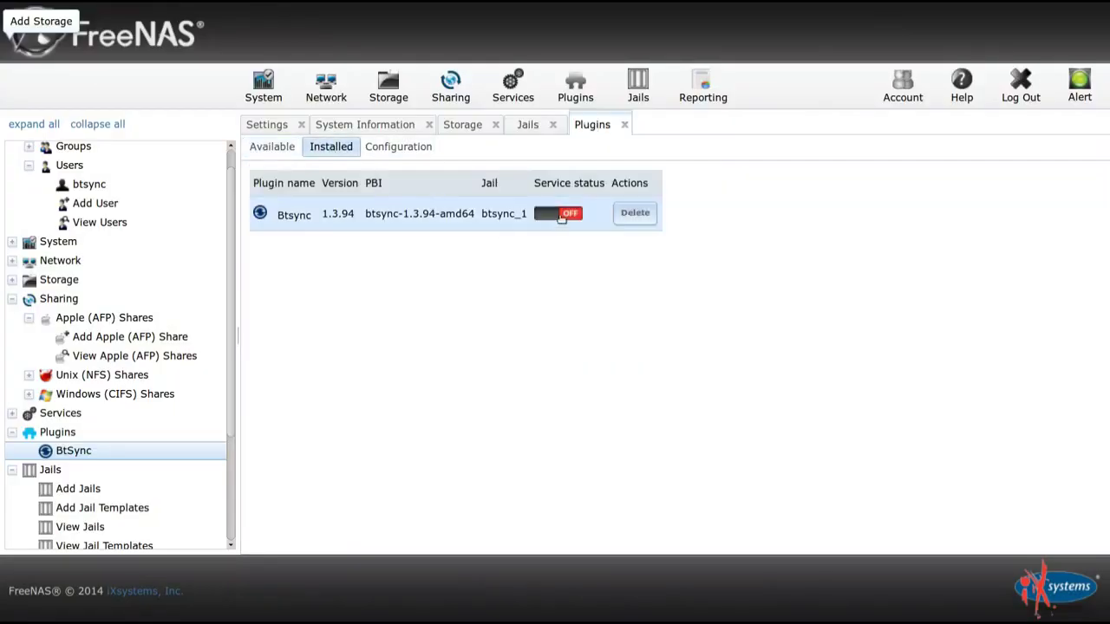
pyautogui.click(562, 214)
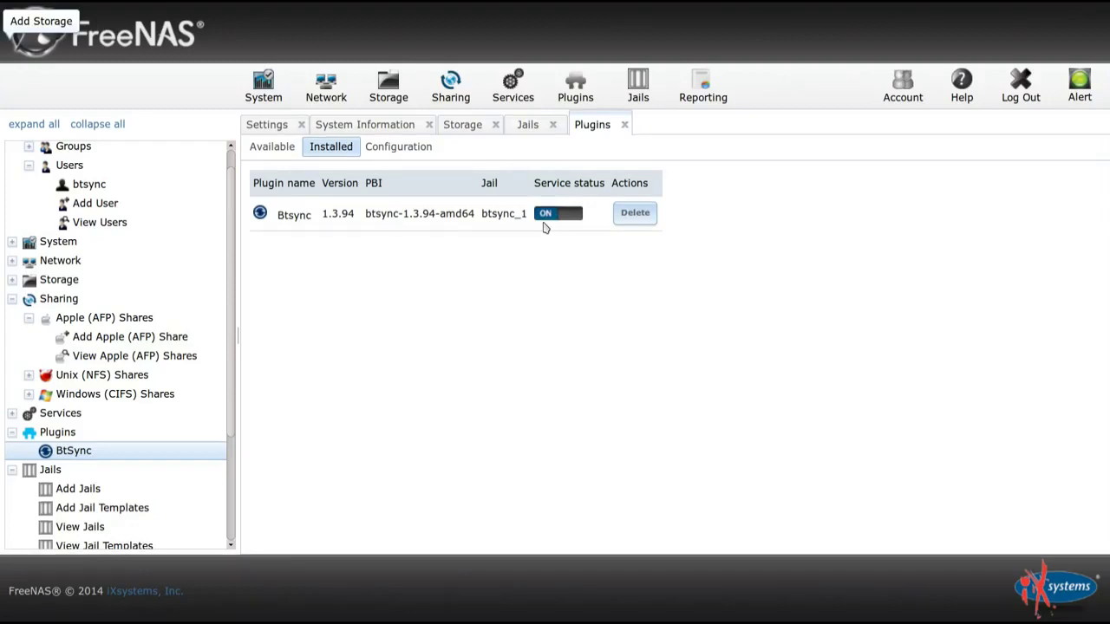
pyautogui.click(528, 127)
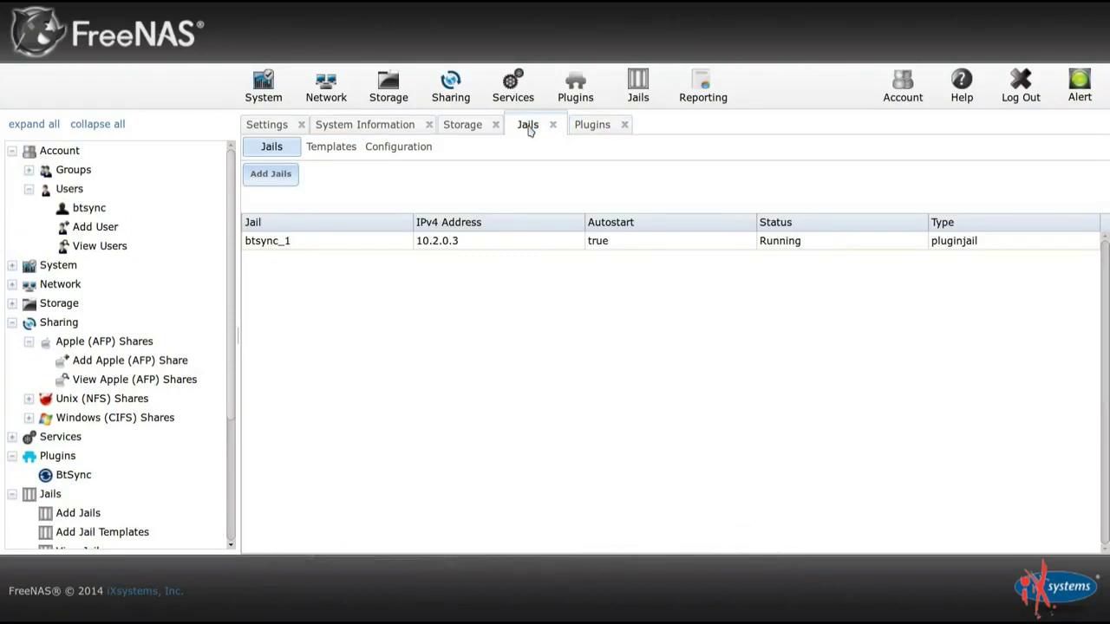
# Add storage to the btsync_1 jail with source /mnt/yourvolume/yourfiles and destination media.
pyautogui.click(279, 244)
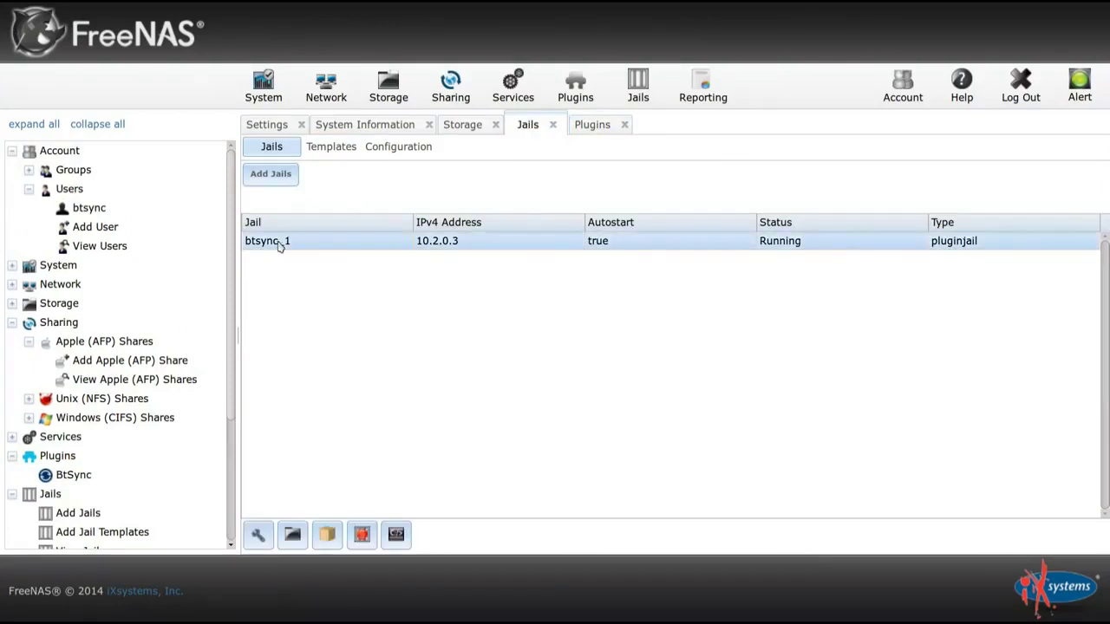
pyautogui.click(292, 537)
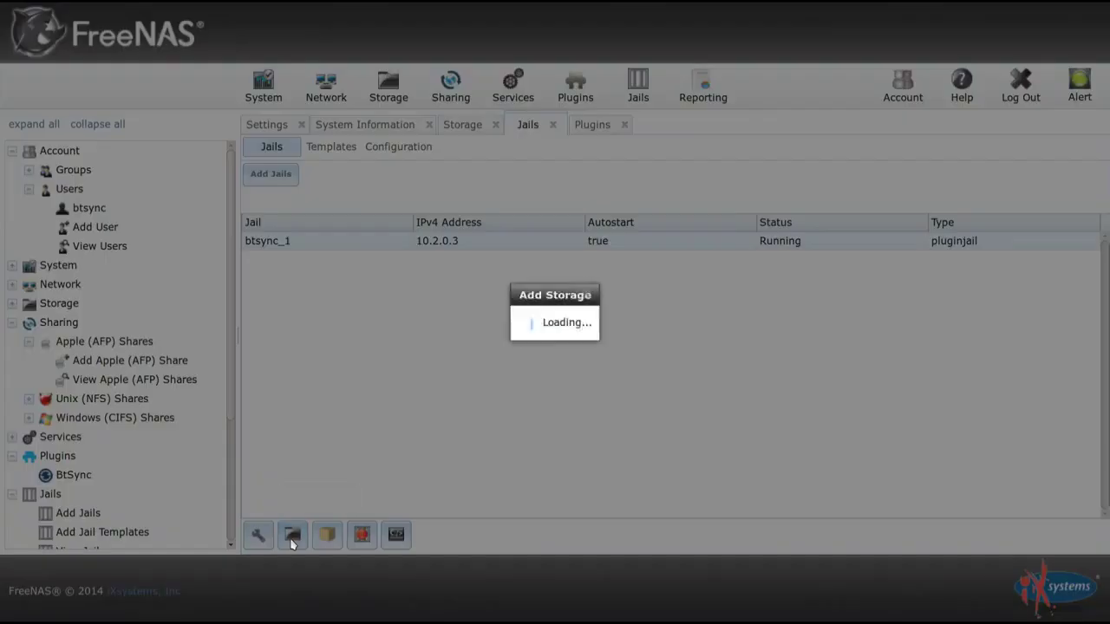
pyautogui.click(694, 266)
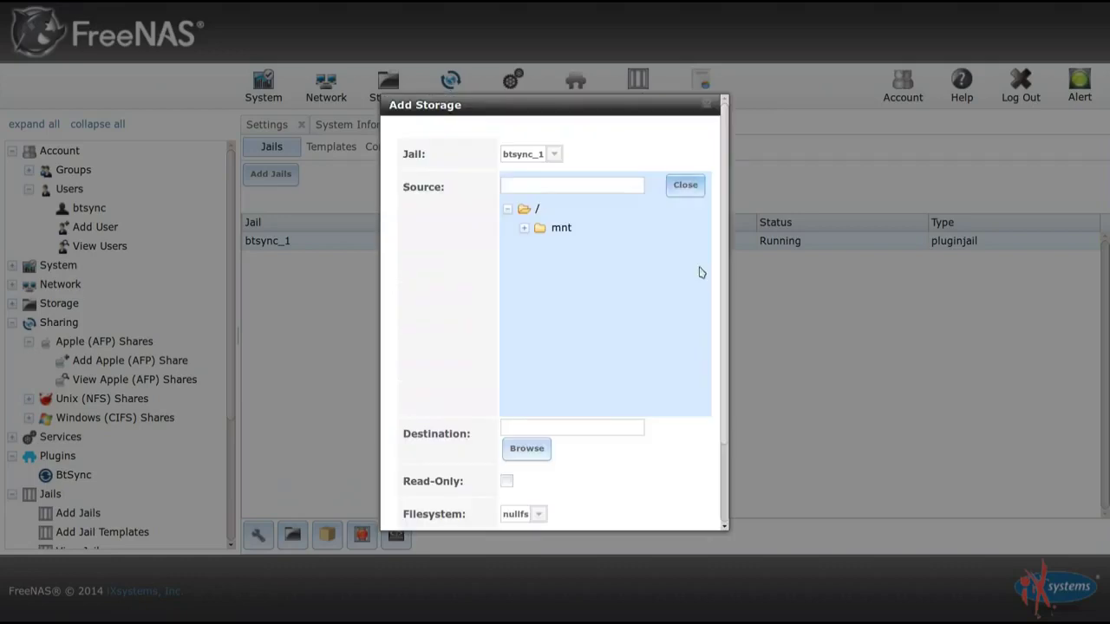
pyautogui.click(524, 227)
pyautogui.click(540, 247)
pyautogui.click(600, 285)
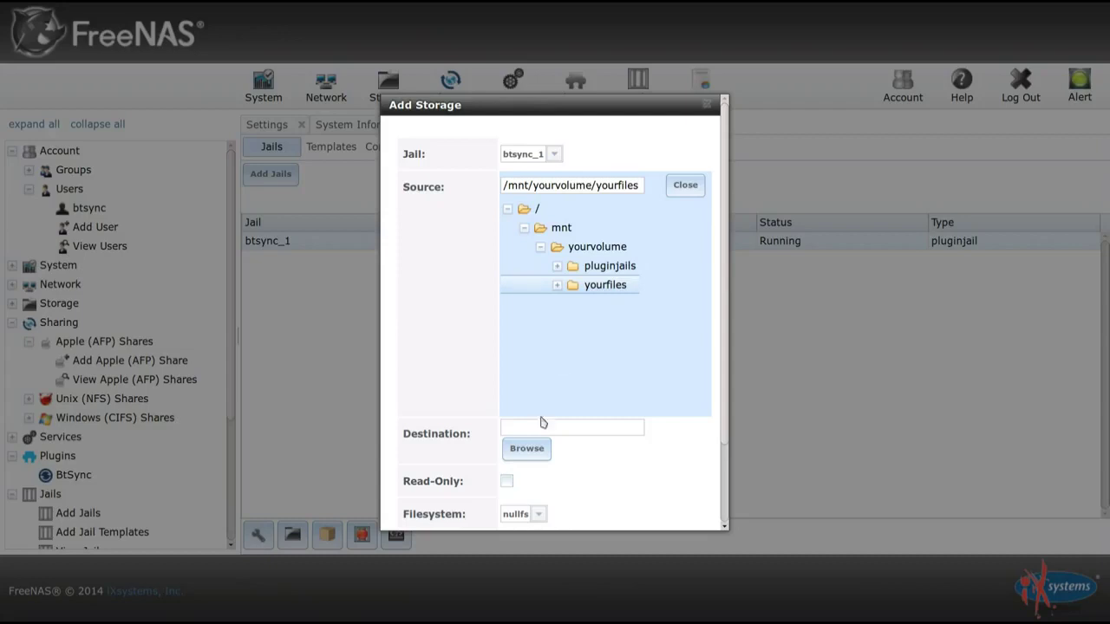
pyautogui.scroll(-3, 543, 423)
pyautogui.click(526, 364)
pyautogui.scroll(-3, 512, 355)
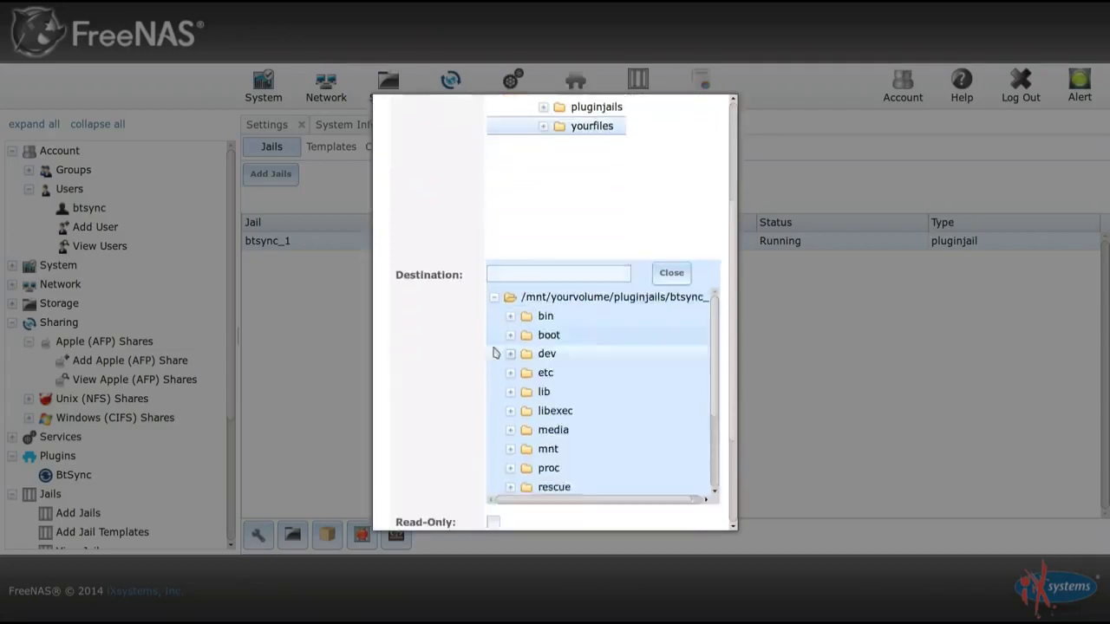
pyautogui.click(544, 354)
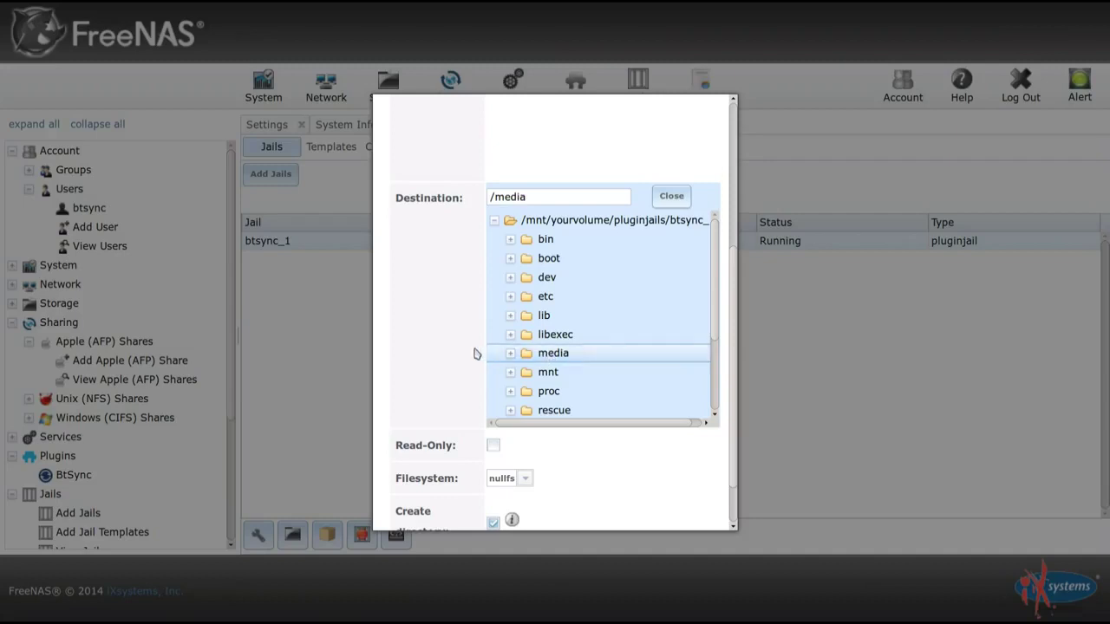
pyautogui.scroll(-1, 476, 354)
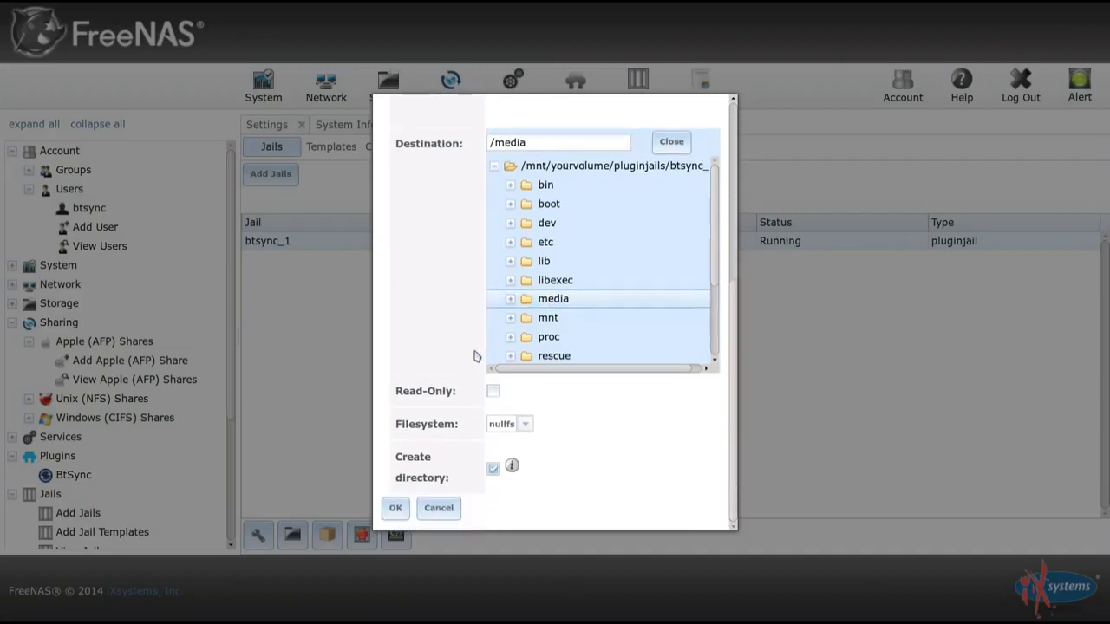
pyautogui.click(395, 508)
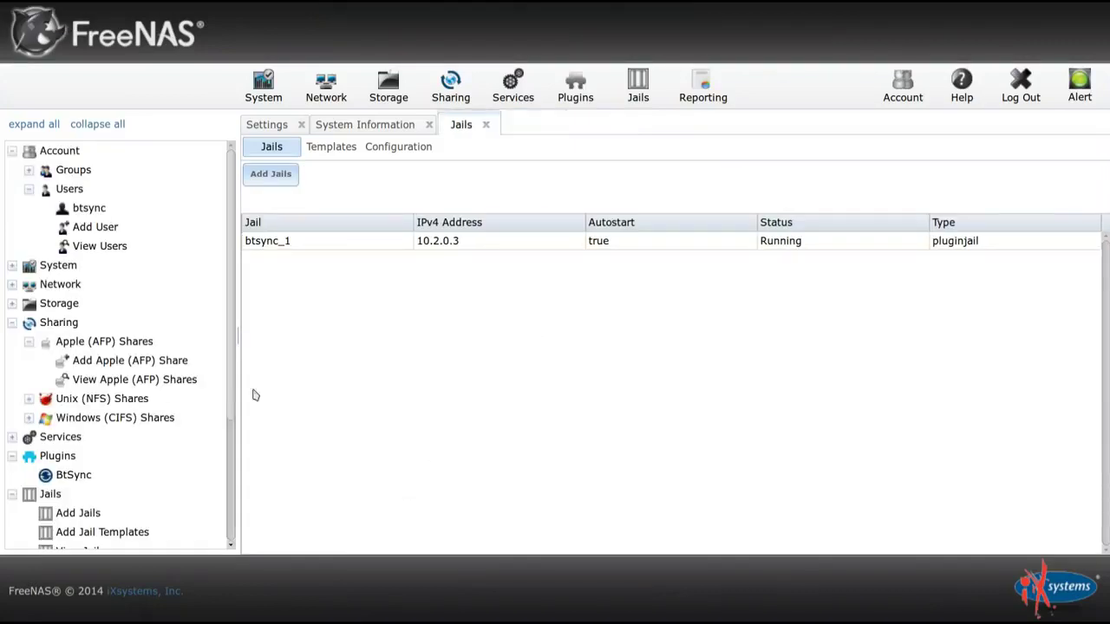
# Open the BtSync plugin settings and follow its link to the BitTorrent Sync web interface.
pyautogui.click(76, 476)
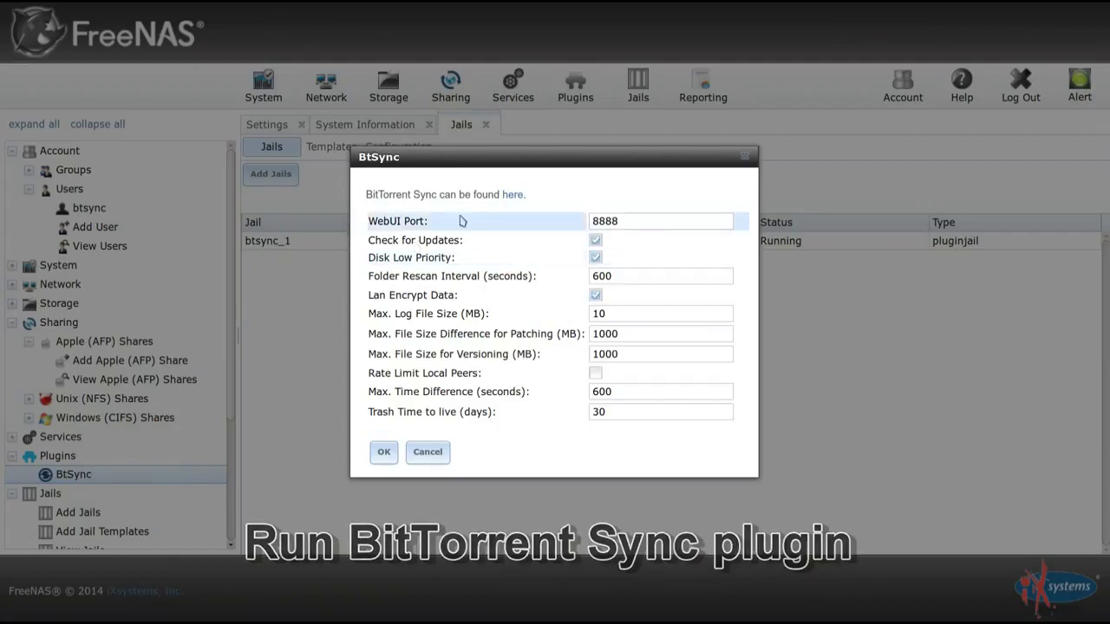
pyautogui.click(510, 195)
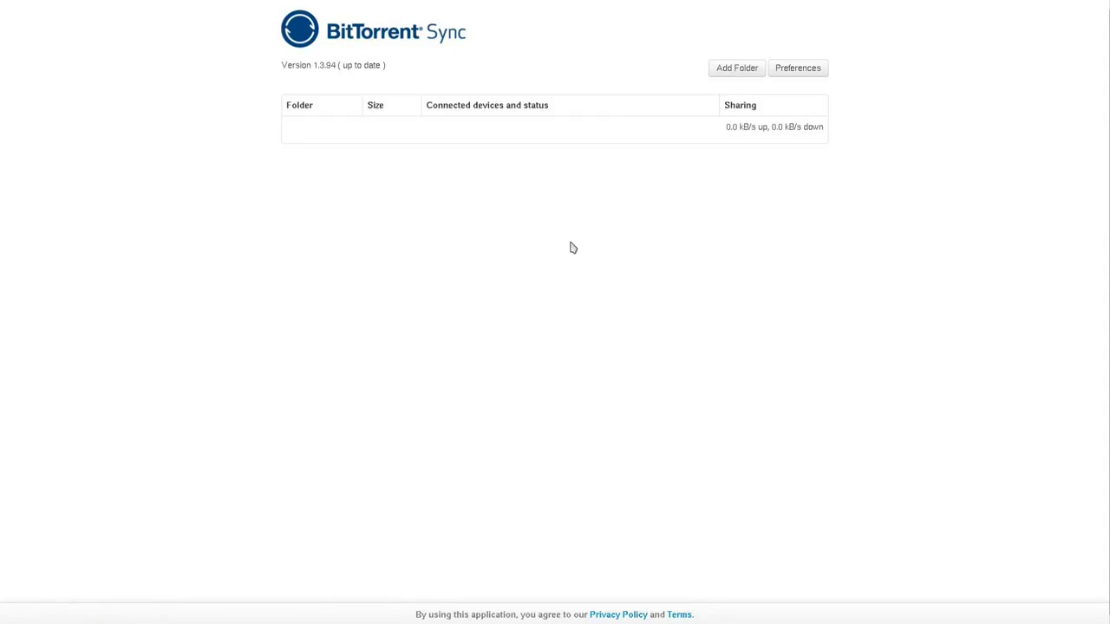
# Add the media folder as a sync folder with a freshly generated secret.
pyautogui.click(738, 75)
pyautogui.scroll(-3, 486, 303)
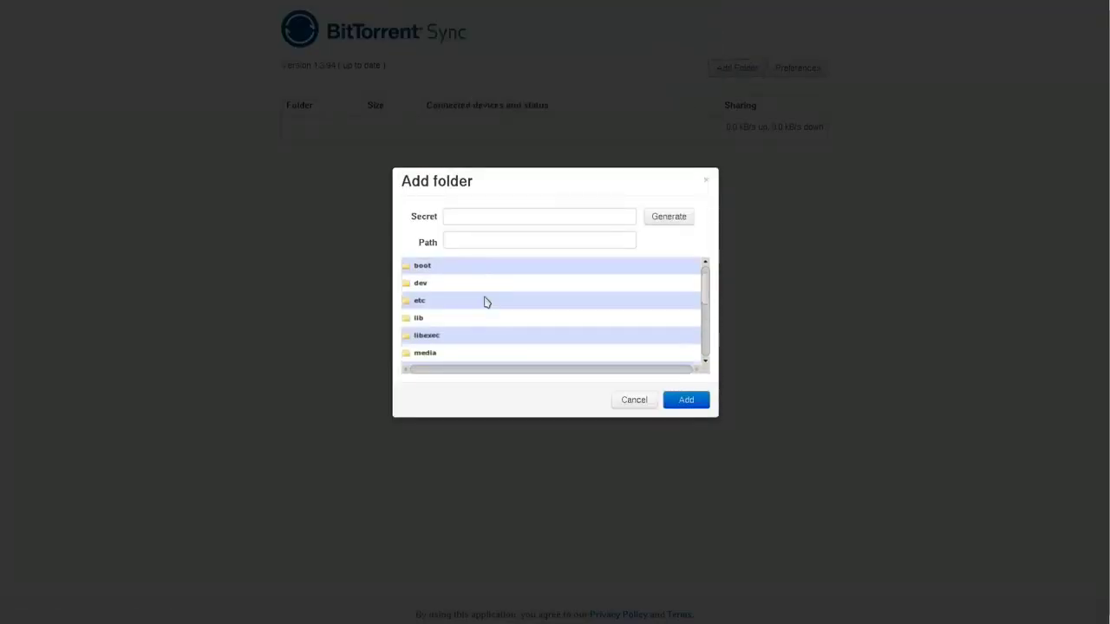
pyautogui.click(429, 315)
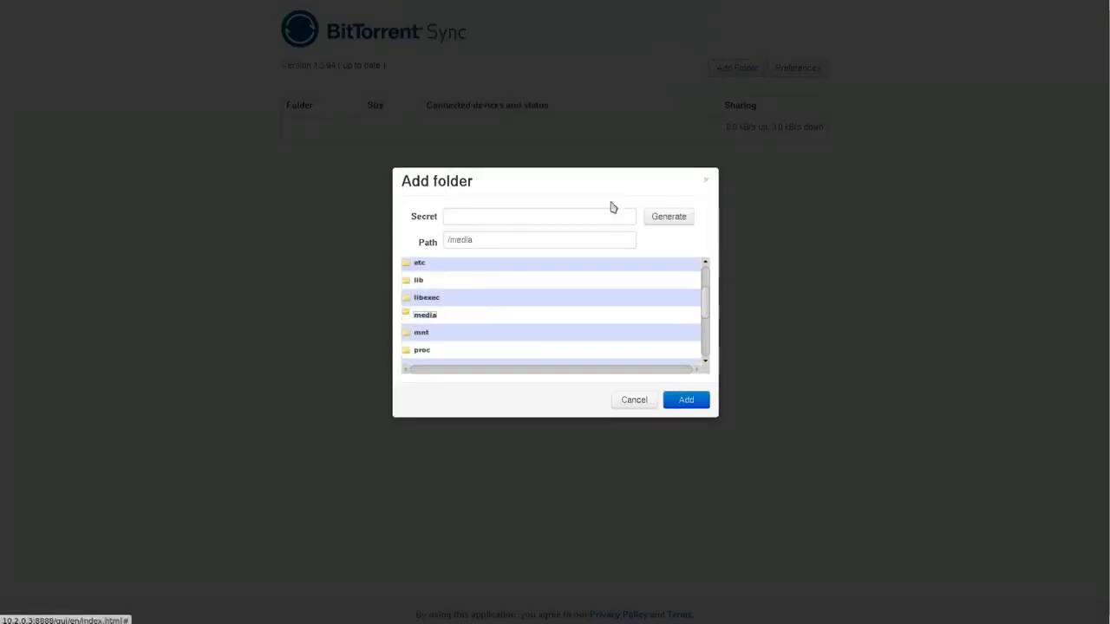
pyautogui.click(668, 217)
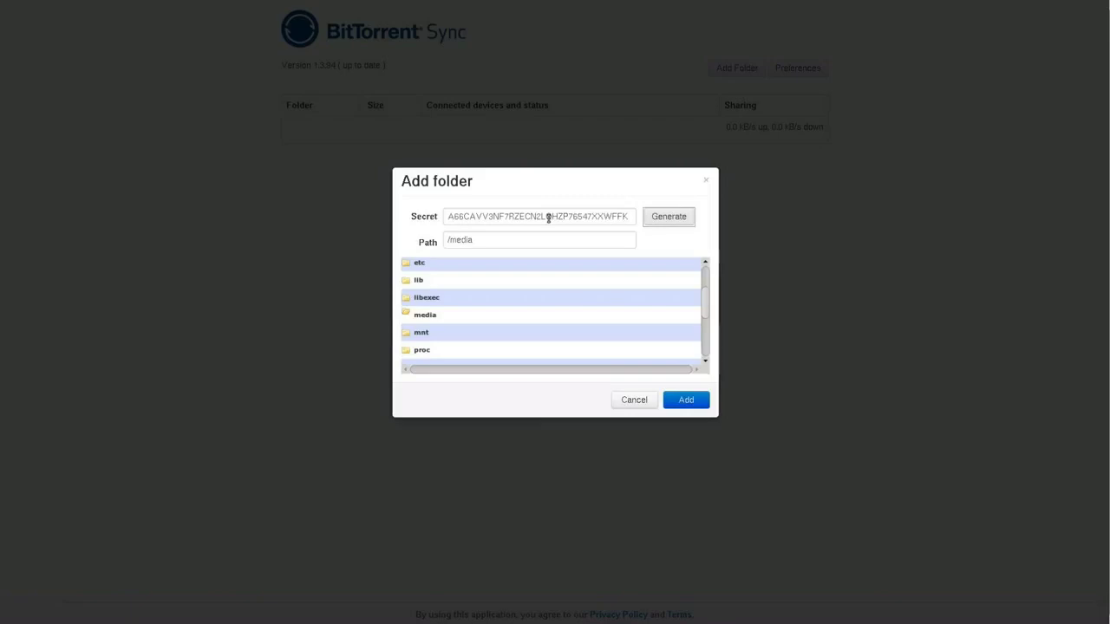
pyautogui.click(686, 402)
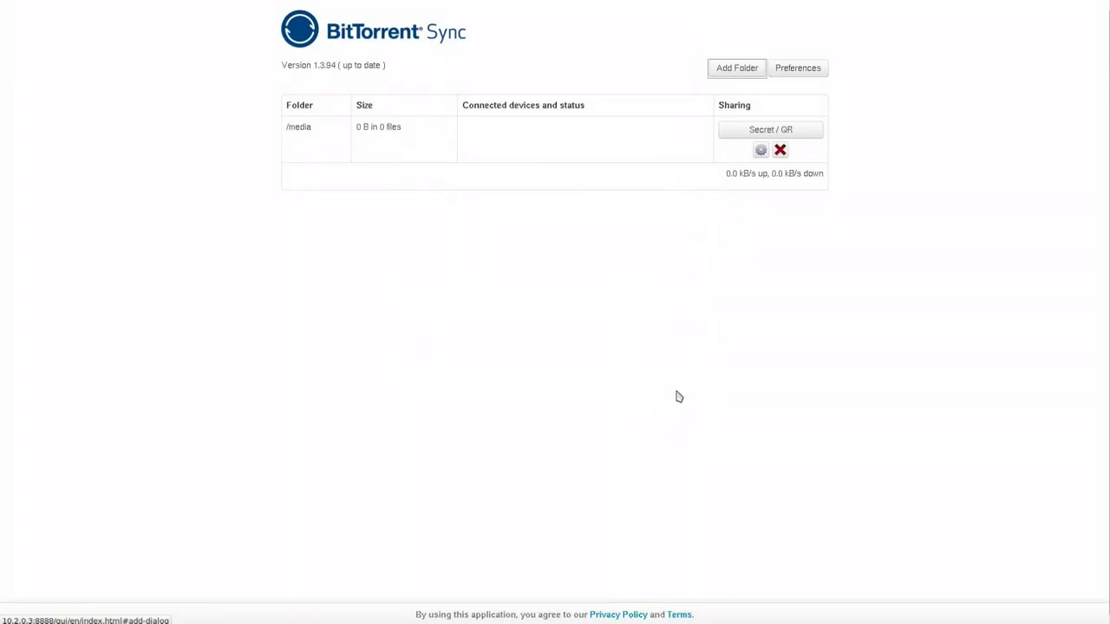
# Display the Secret / QR code for the /media folder so the iPhone app can scan it.
pyautogui.click(763, 130)
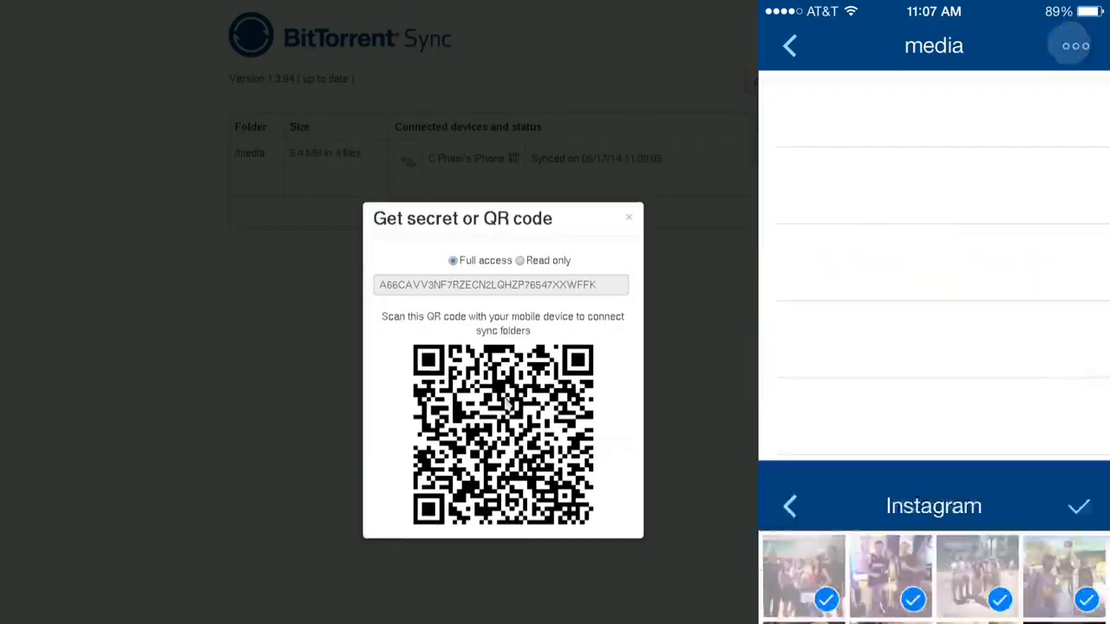
# Close the QR code dialog and check the /media folder shows 5.4 MB in 4 files.
pyautogui.click(628, 219)
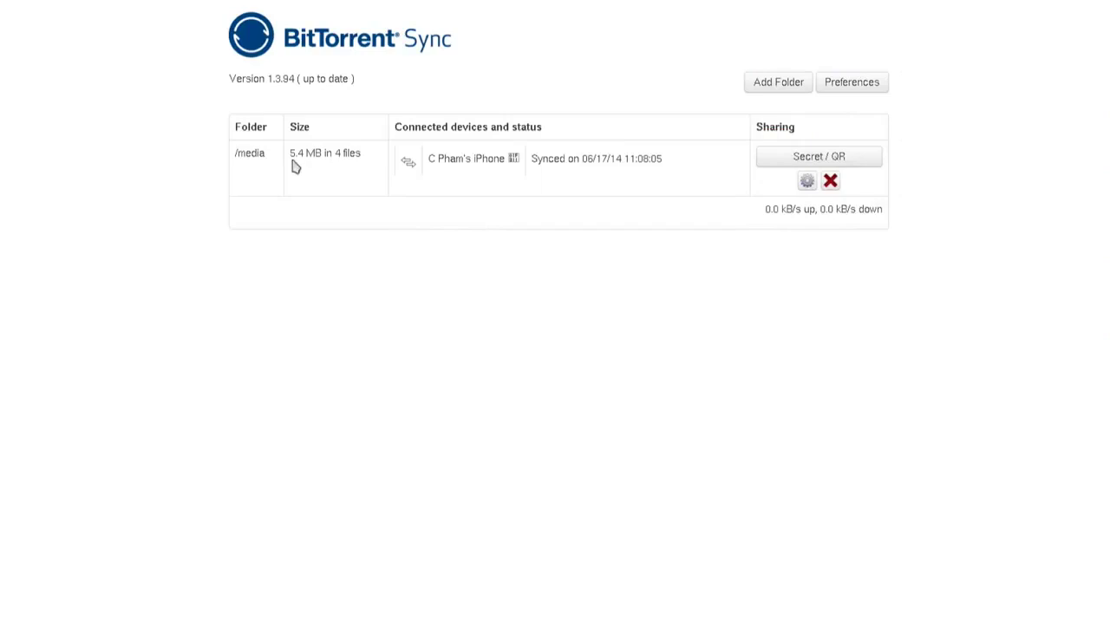
pyautogui.moveTo(288, 154); pyautogui.dragTo(352, 155)
pyautogui.click(379, 171)
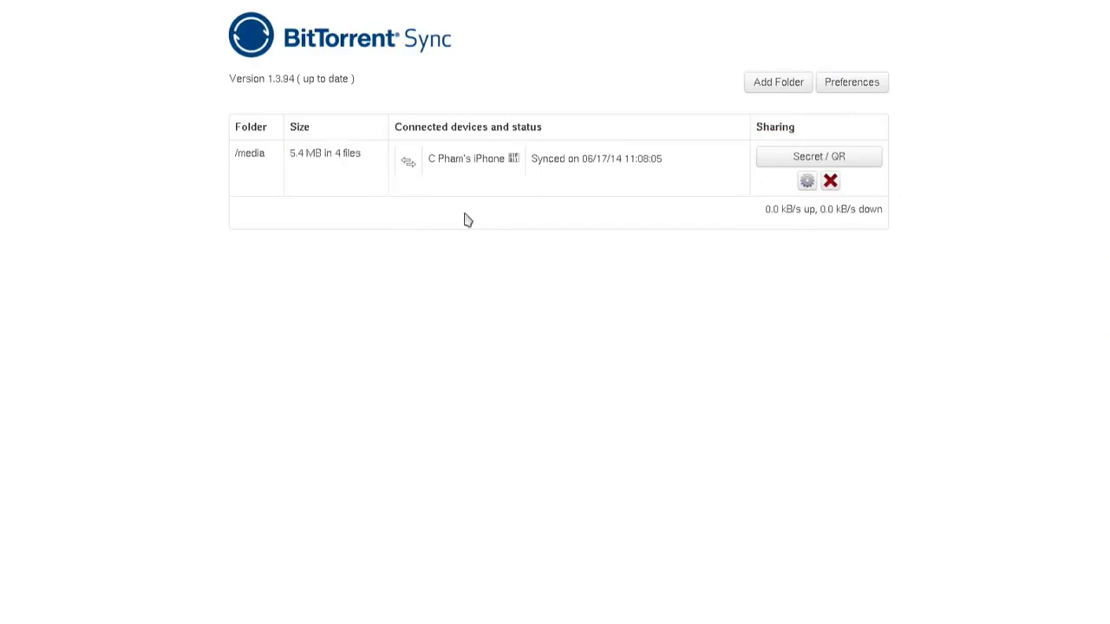